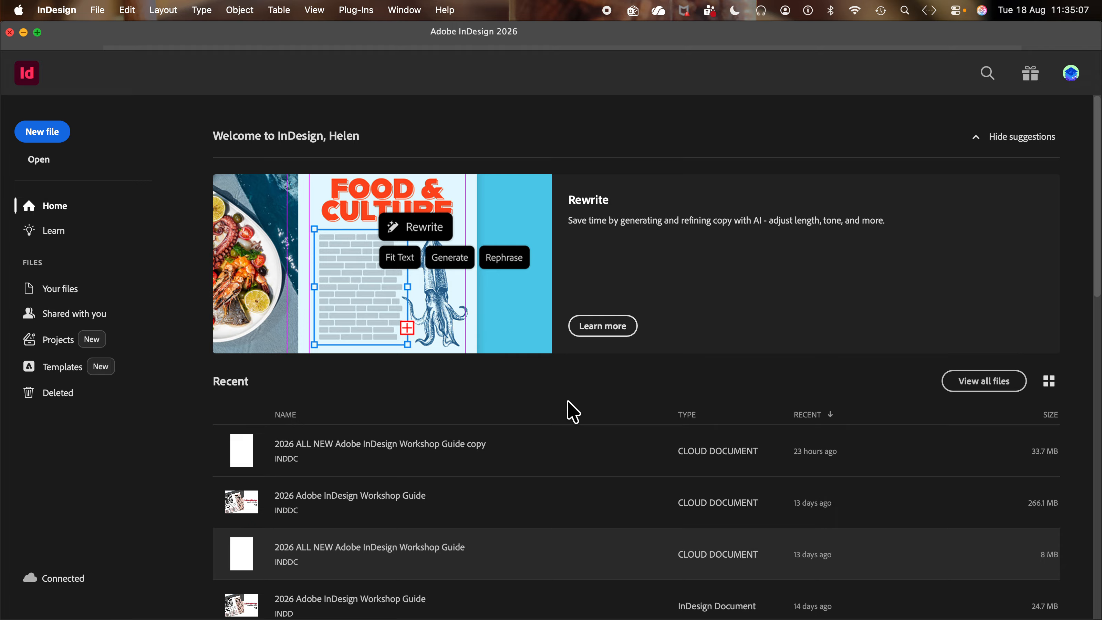
# Step: Create a 210 × 297 mm document with 8 facing pages, 6 columns, a 4 mm gutter and 17, 15, 10 and 13 mm margins
pyautogui.click(53, 134)
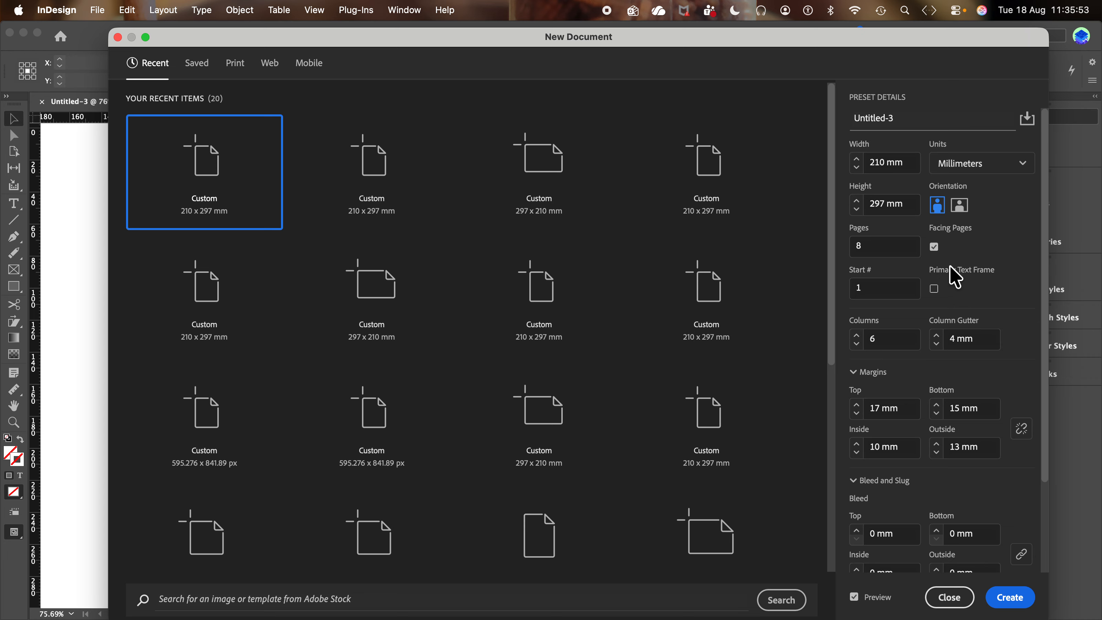
pyautogui.click(934, 246)
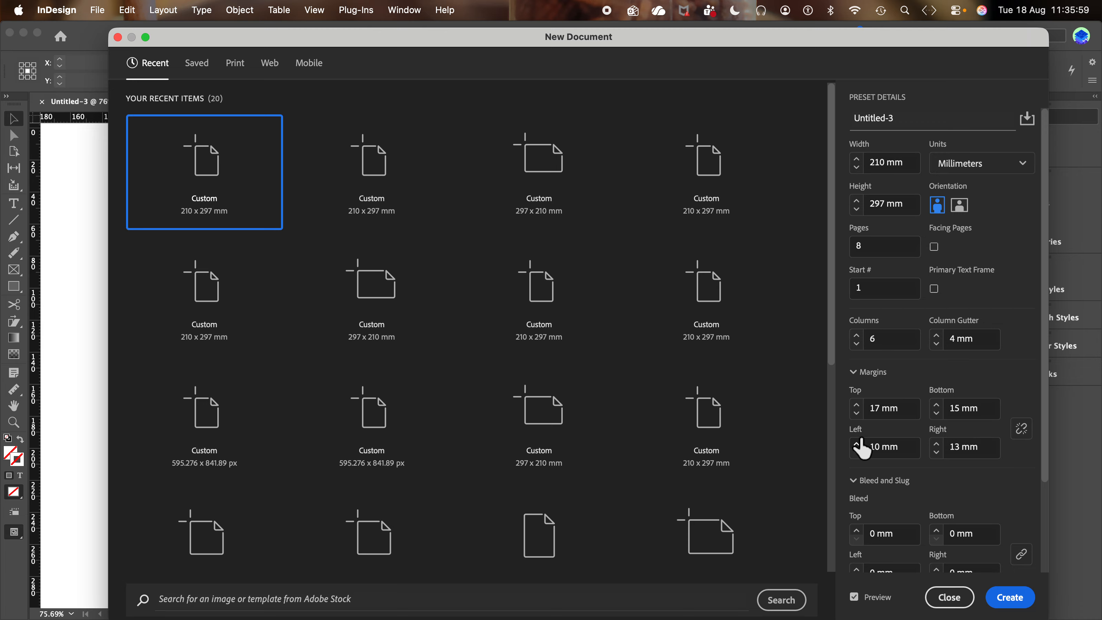
pyautogui.click(934, 247)
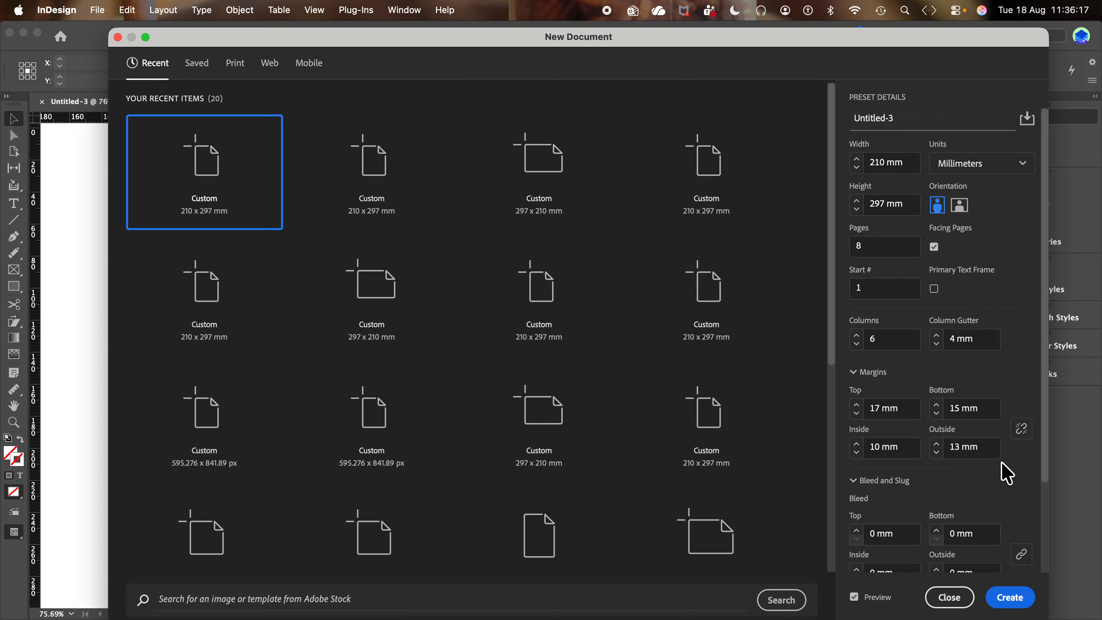
pyautogui.scroll(-5, 1005, 473)
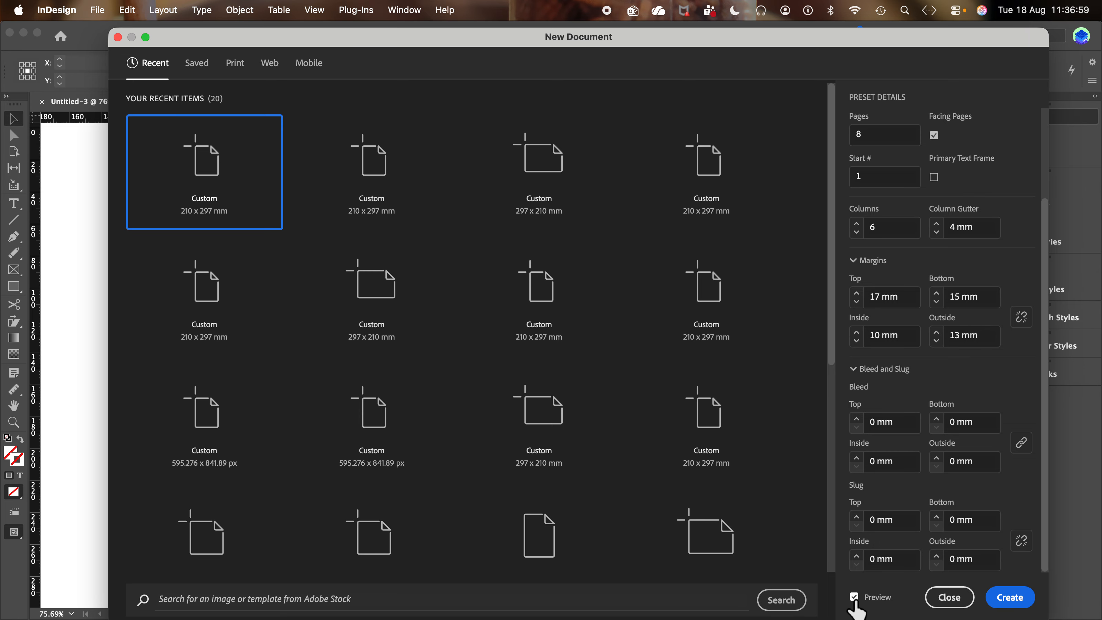
pyautogui.moveTo(691, 47); pyautogui.dragTo(646, 485)
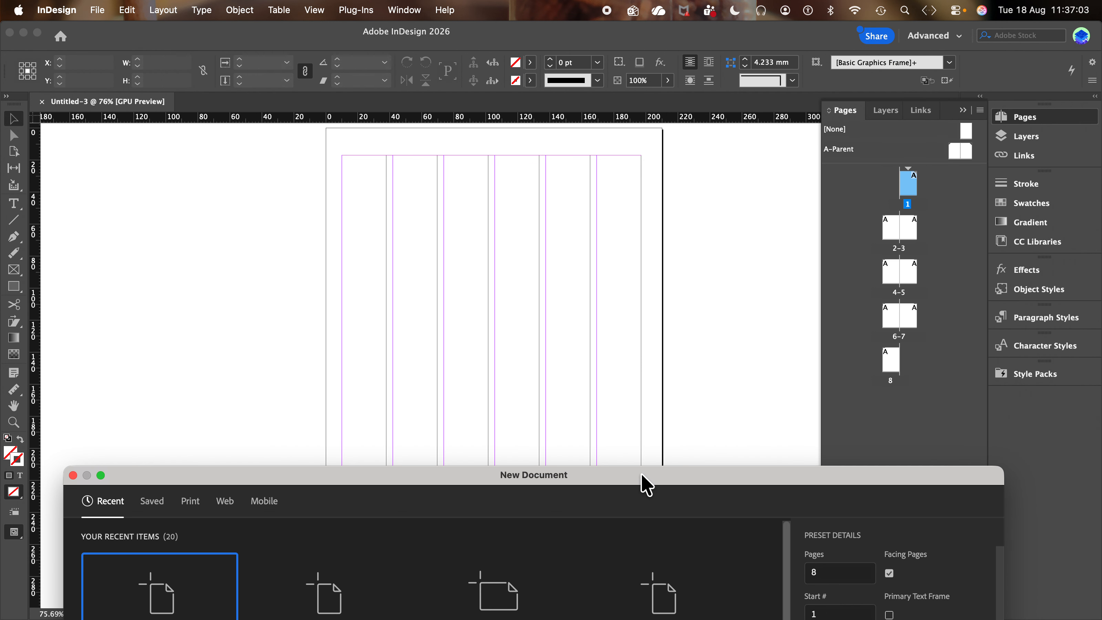
pyautogui.moveTo(646, 485); pyautogui.dragTo(669, 50)
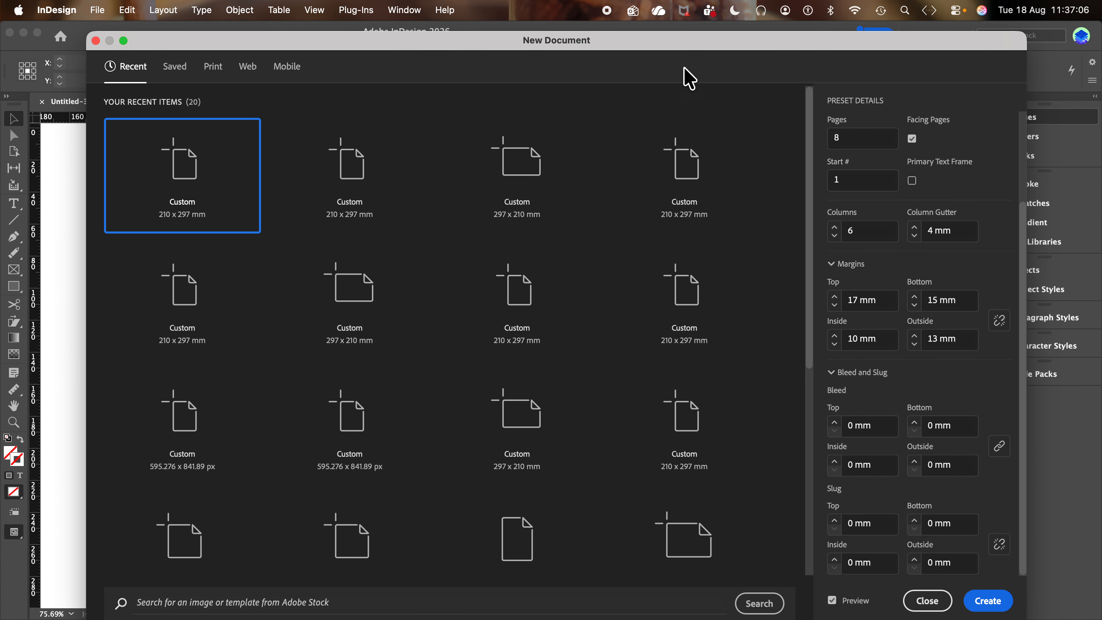
pyautogui.click(987, 603)
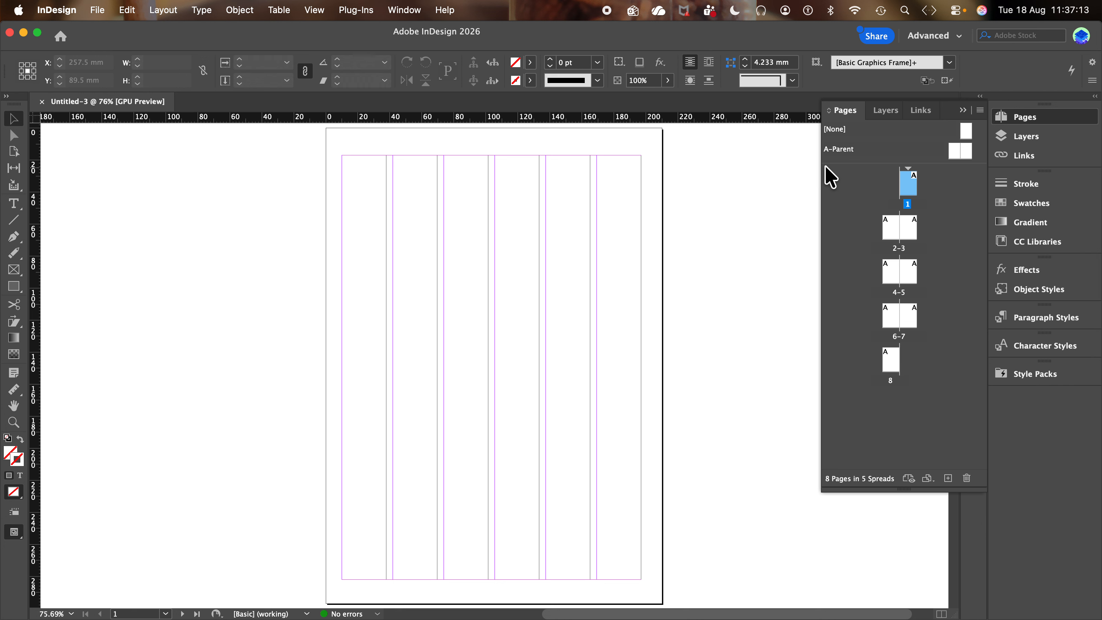
# Step: Collapse the page overview and apply the Advanced workspace
pyautogui.click(847, 107)
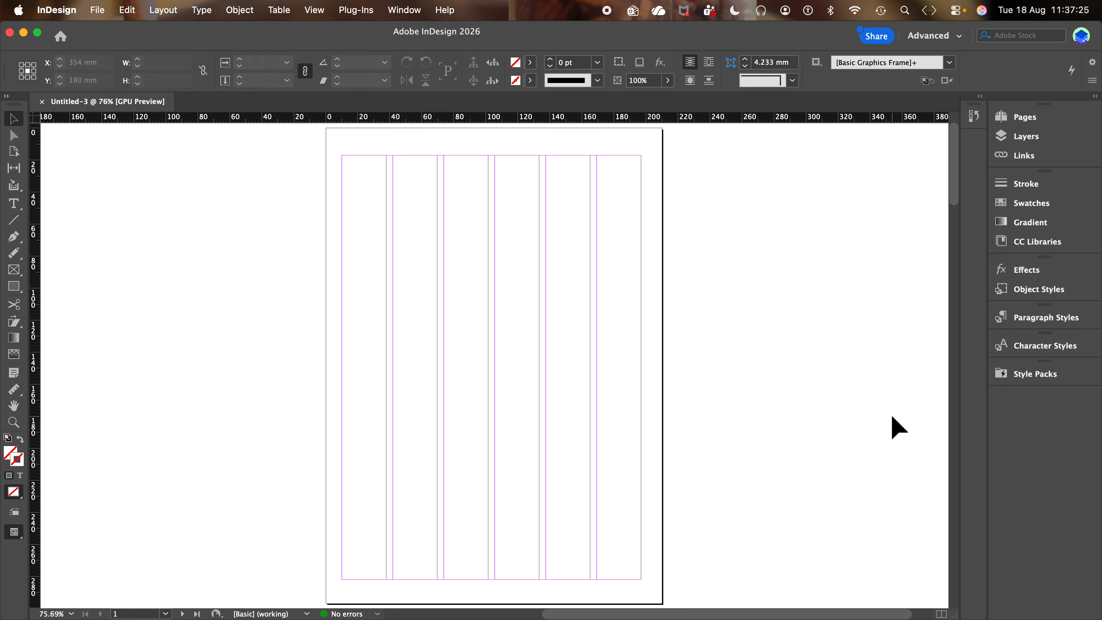
pyautogui.click(406, 10)
pyautogui.moveTo(418, 50)
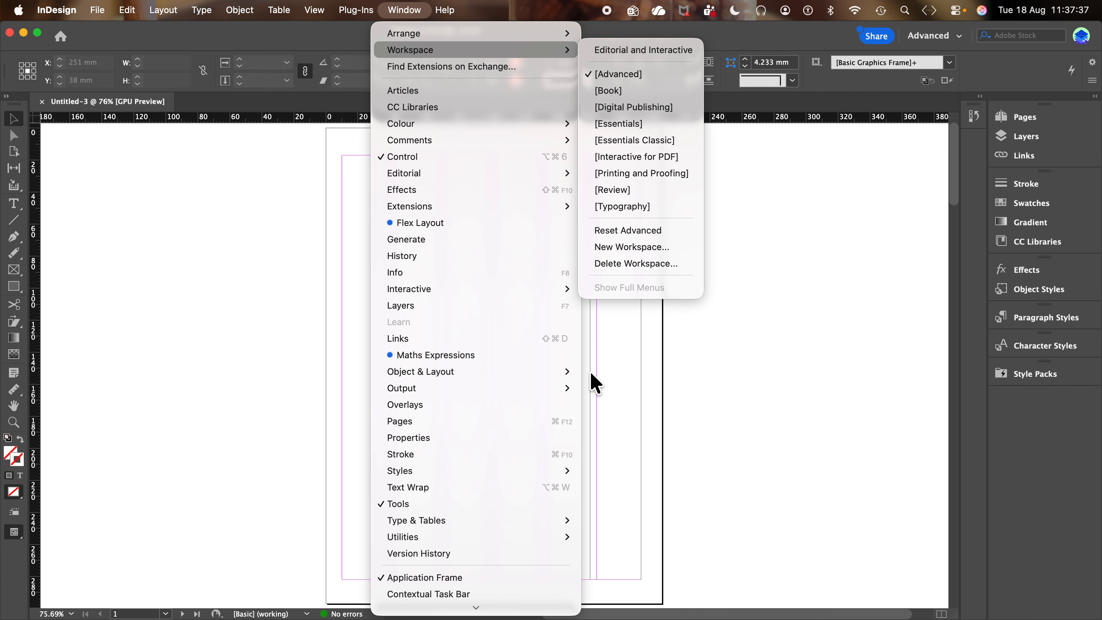
pyautogui.moveTo(506, 51)
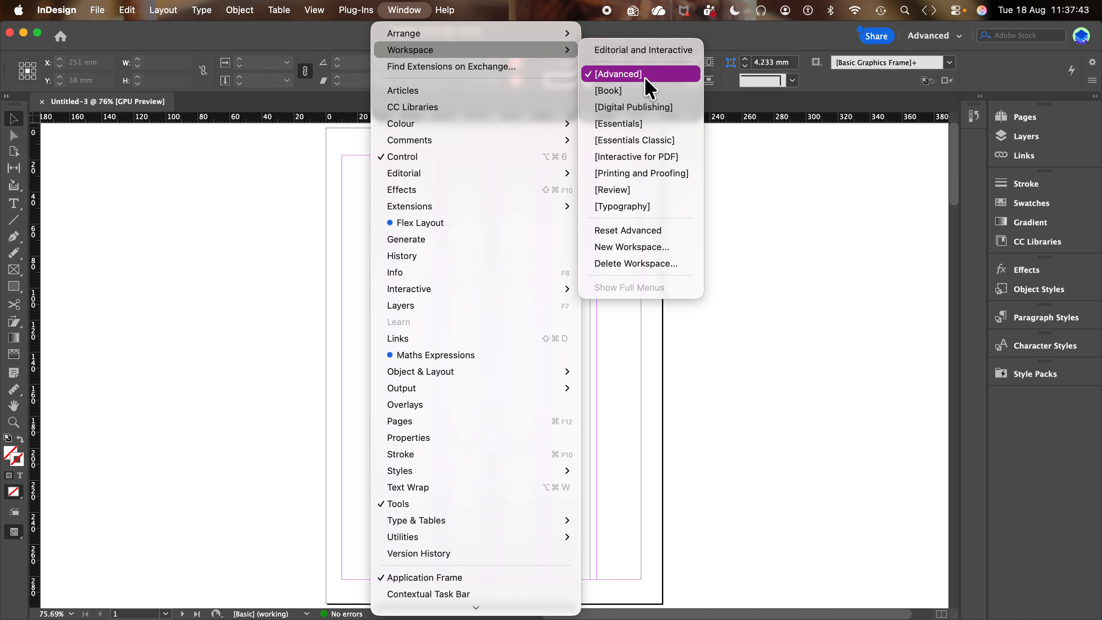
pyautogui.click(631, 76)
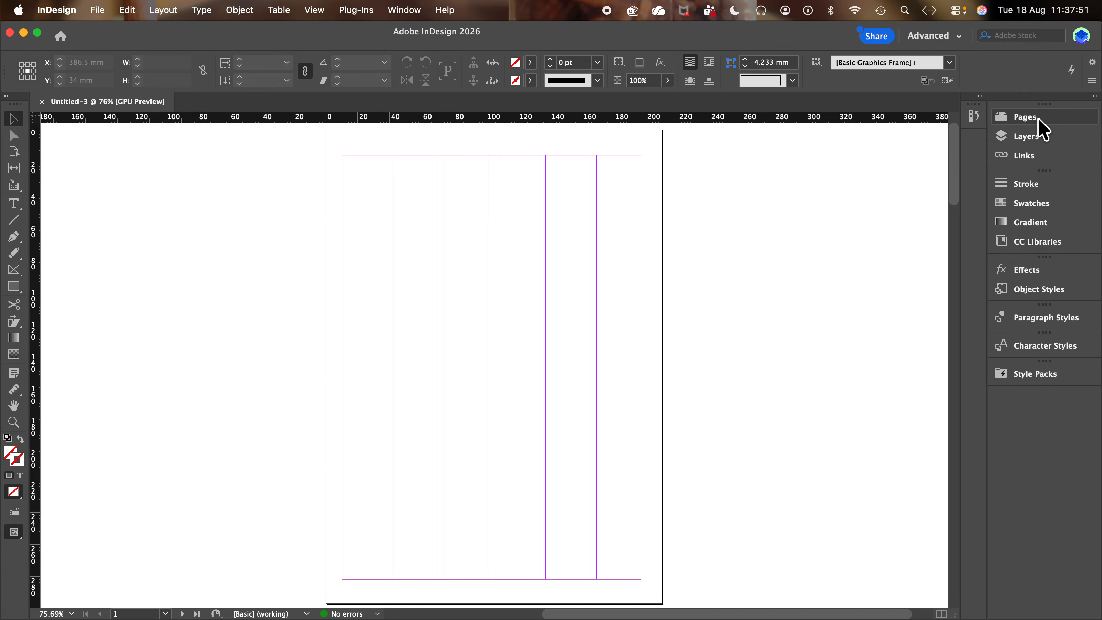
# Step: Show the page overview and view spreads 4–5 and 2–3, page 8 and the A-Parent spread
pyautogui.click(1021, 118)
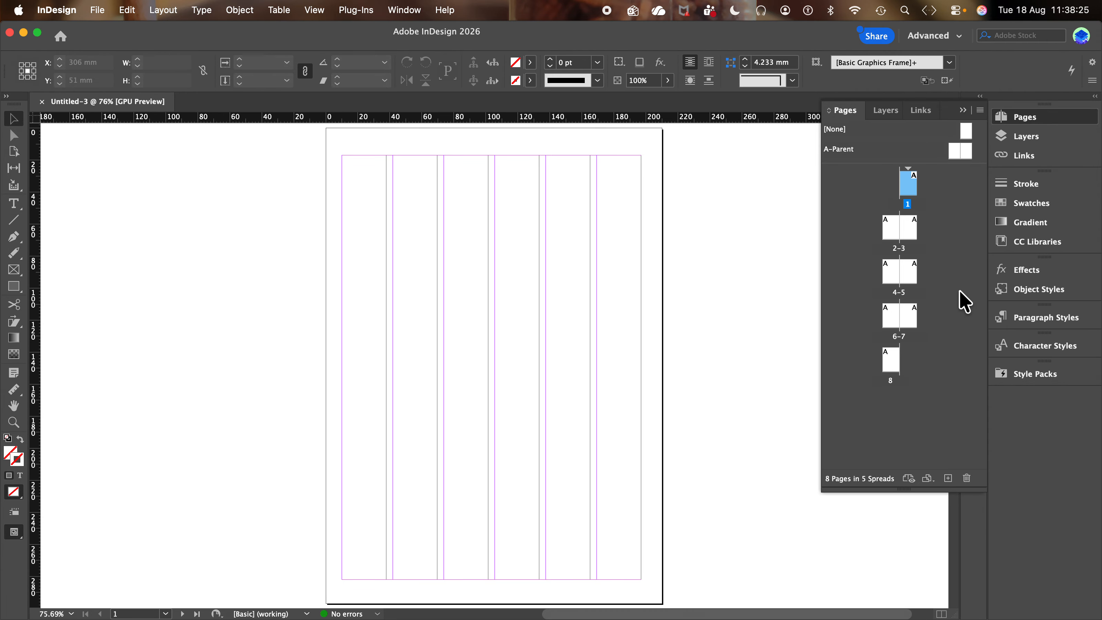
pyautogui.doubleClick(893, 281)
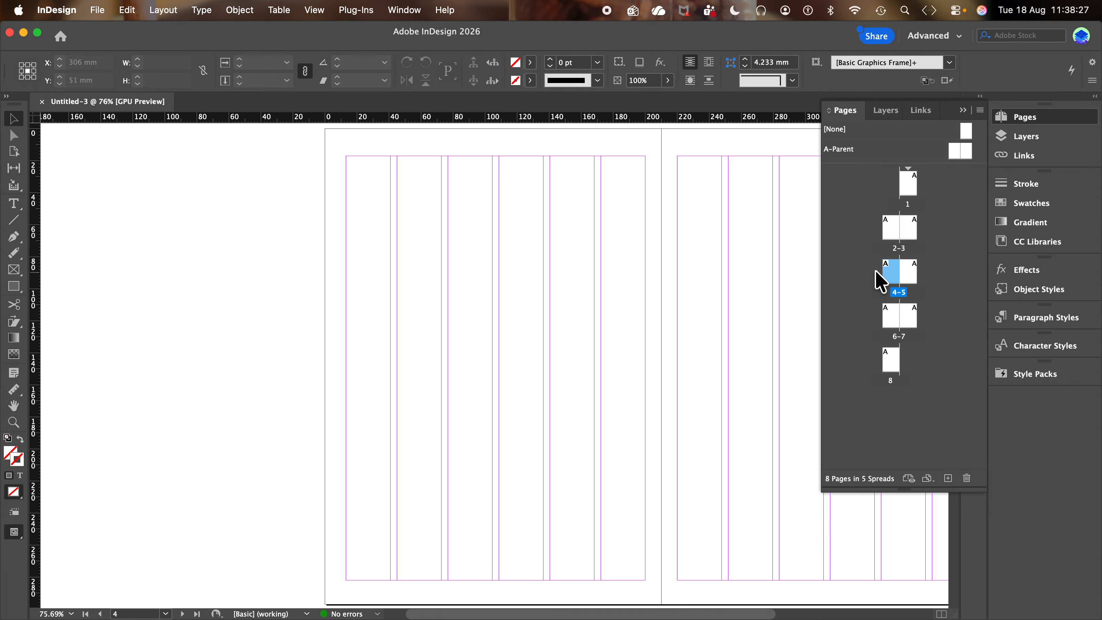
pyautogui.hscroll(5, 698, 357)
pyautogui.hscroll(2, 697, 356)
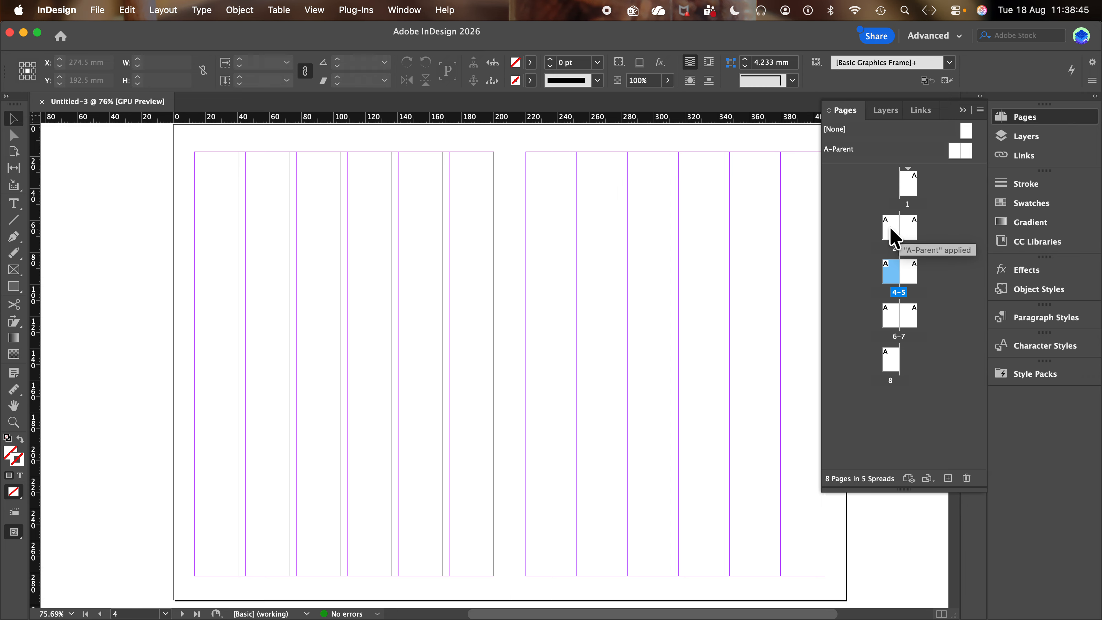
pyautogui.click(894, 238)
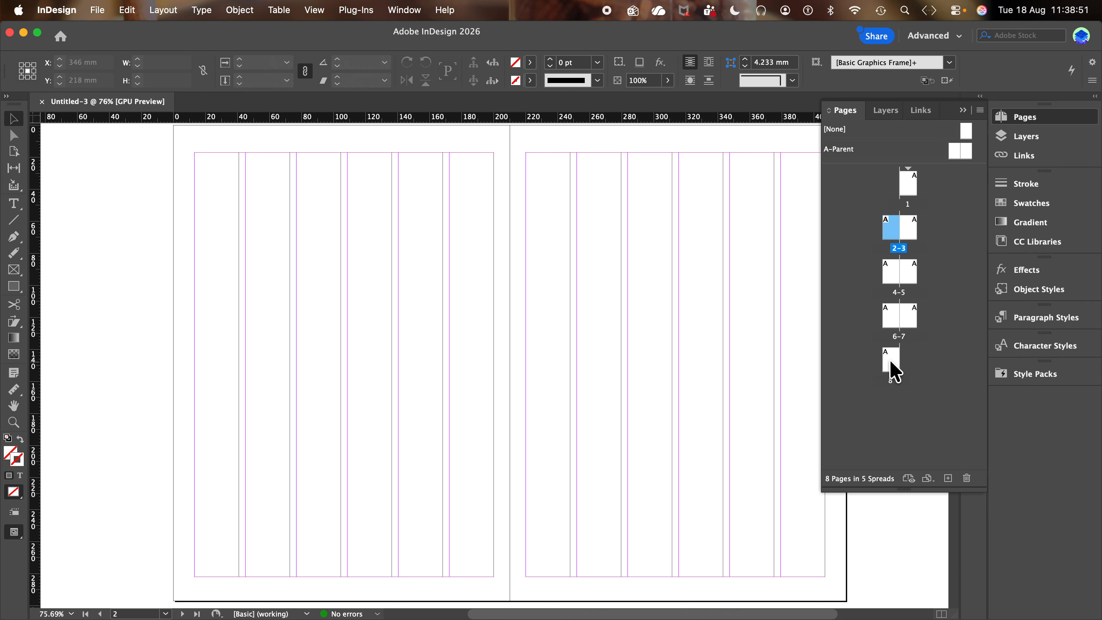
pyautogui.doubleClick(892, 371)
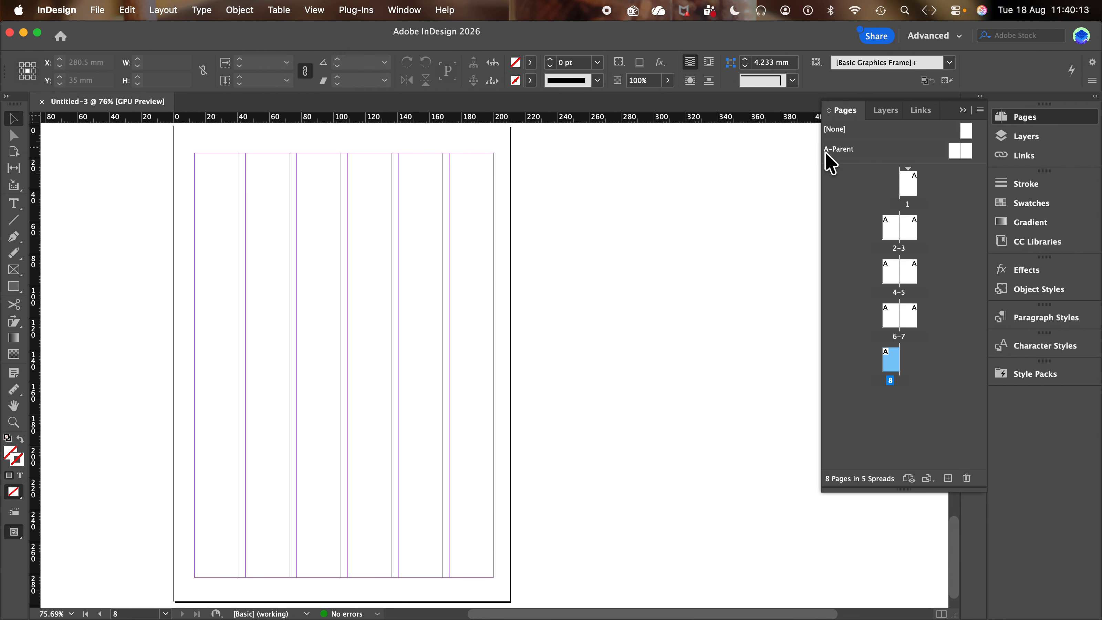
pyautogui.doubleClick(955, 150)
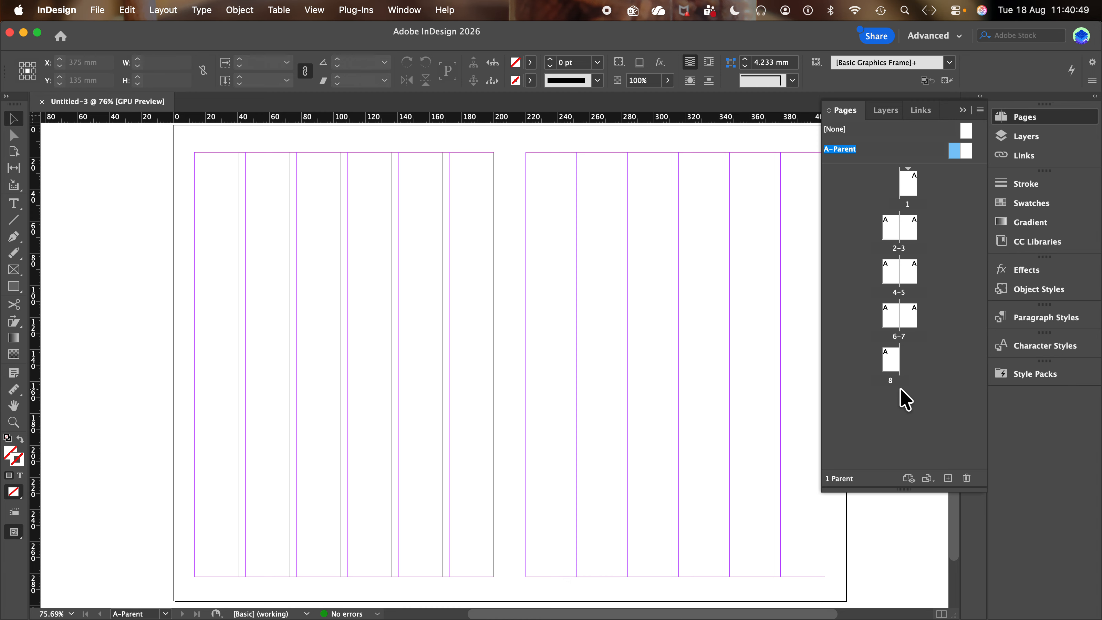
# Step: Draw a rectangle about 121 × 154 mm on the left A-Parent page and fill it with C=100 M=0 Y=0 K=0
pyautogui.click(14, 286)
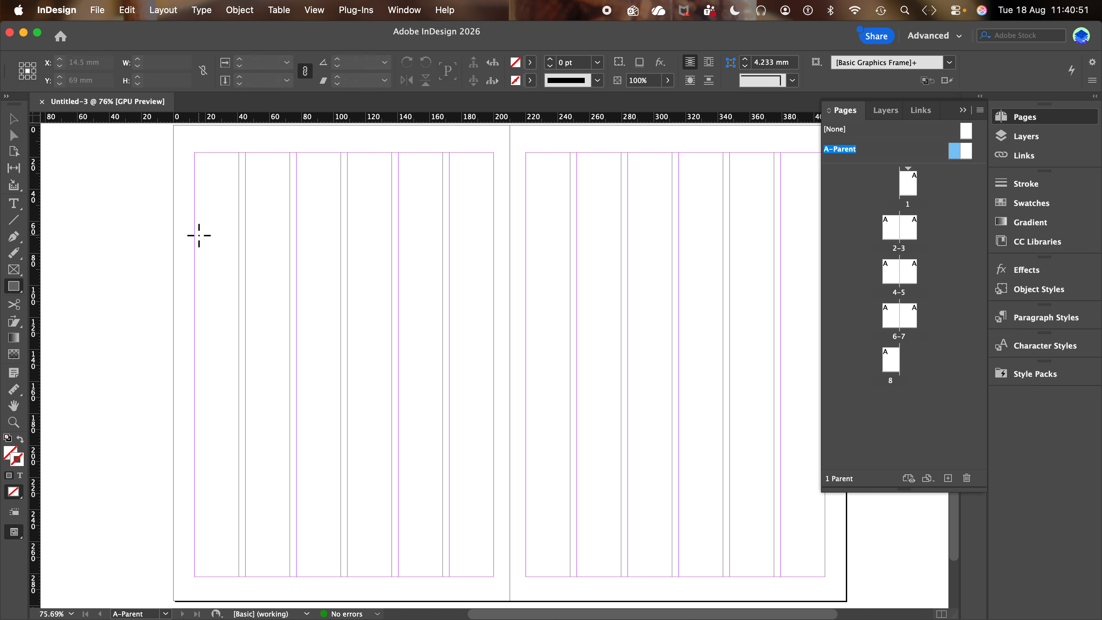
pyautogui.moveTo(255, 216); pyautogui.dragTo(449, 461)
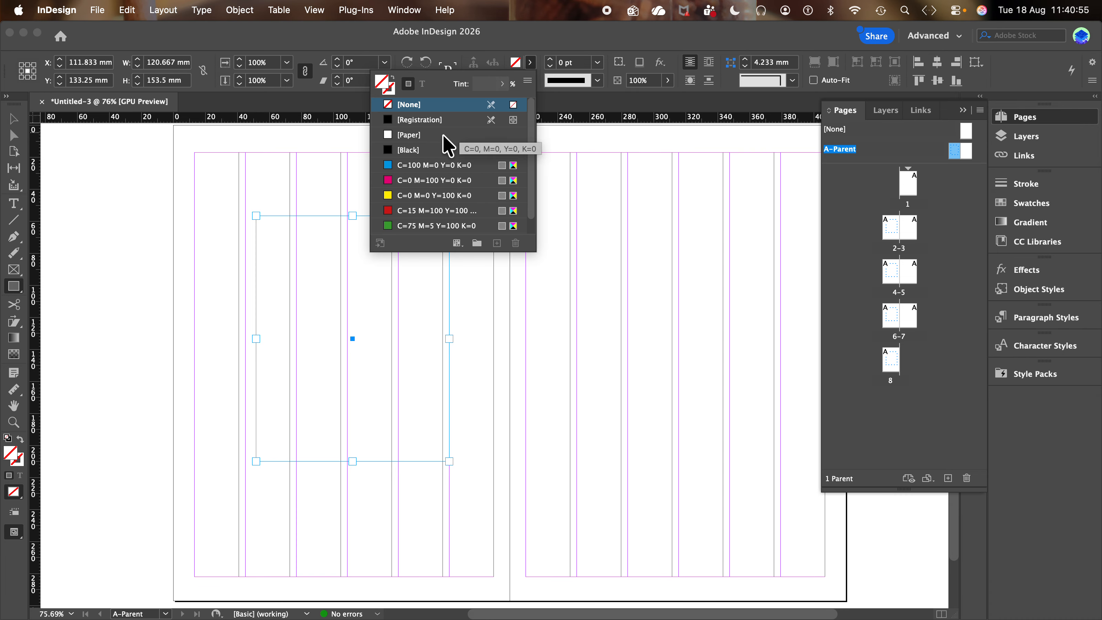
pyautogui.click(390, 168)
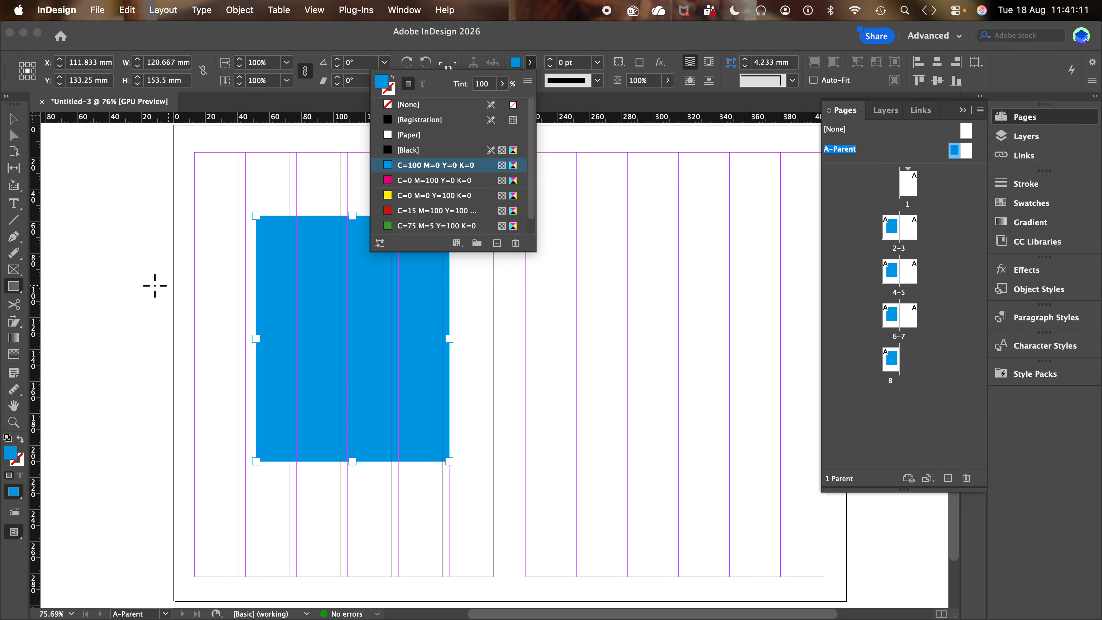
# Step: Draw an ellipse about 96 × 123 mm on the right A-Parent page and fill it with C=0 M=100 Y=0 K=0
pyautogui.click(17, 288)
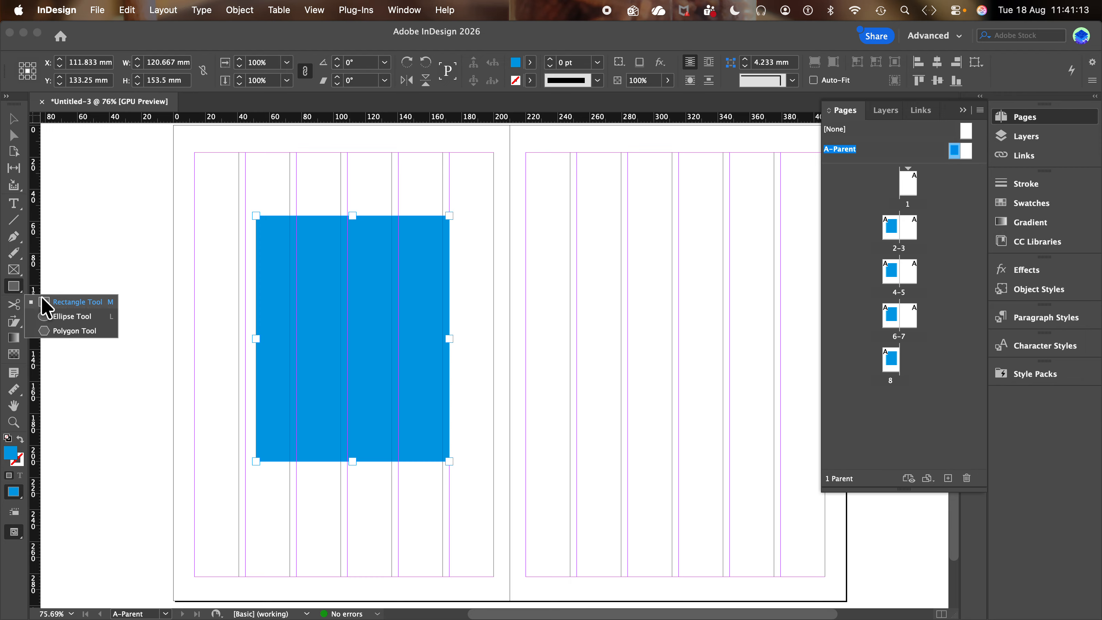
pyautogui.click(42, 314)
pyautogui.moveTo(617, 239)
pyautogui.mouseDown()
pyautogui.moveTo(703, 369)
pyautogui.moveTo(769, 436)
pyautogui.mouseUp()
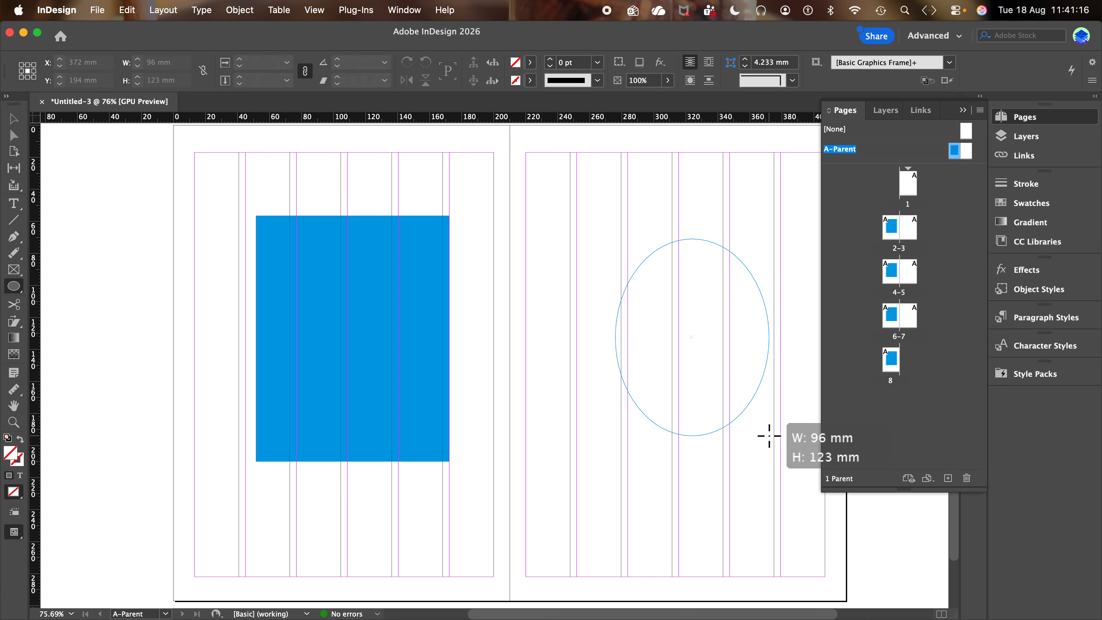
pyautogui.click(530, 62)
pyautogui.click(388, 180)
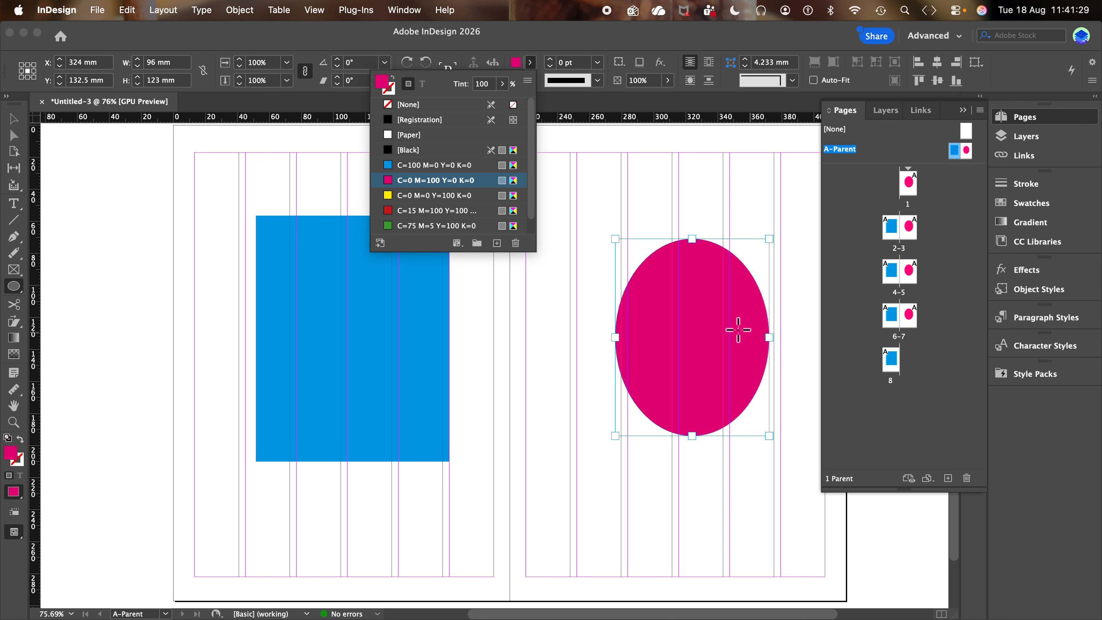
pyautogui.click(714, 324)
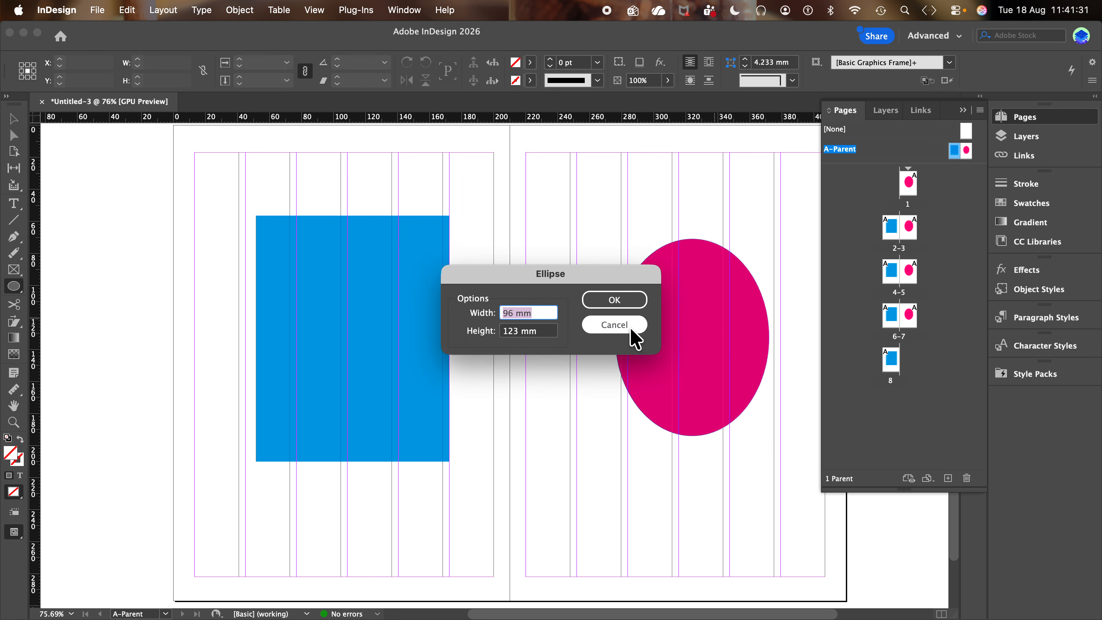
pyautogui.click(617, 325)
# Step: Delete the magenta ellipse and the cyan rectangle from the A-Parent spread
pyautogui.click(14, 120)
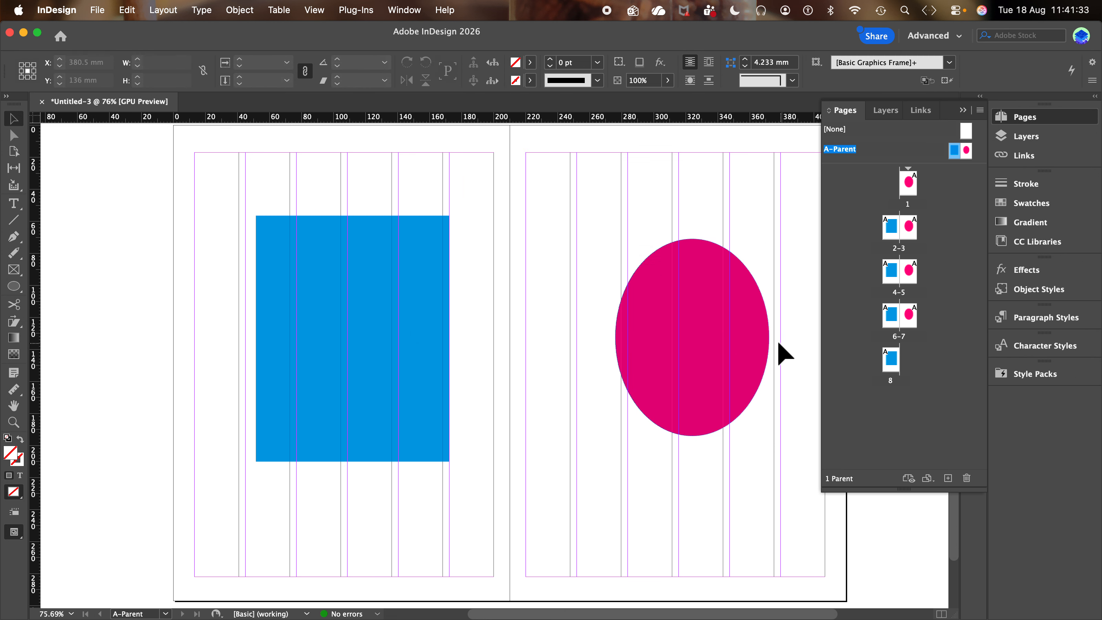
pyautogui.click(734, 327)
pyautogui.press('Delete')
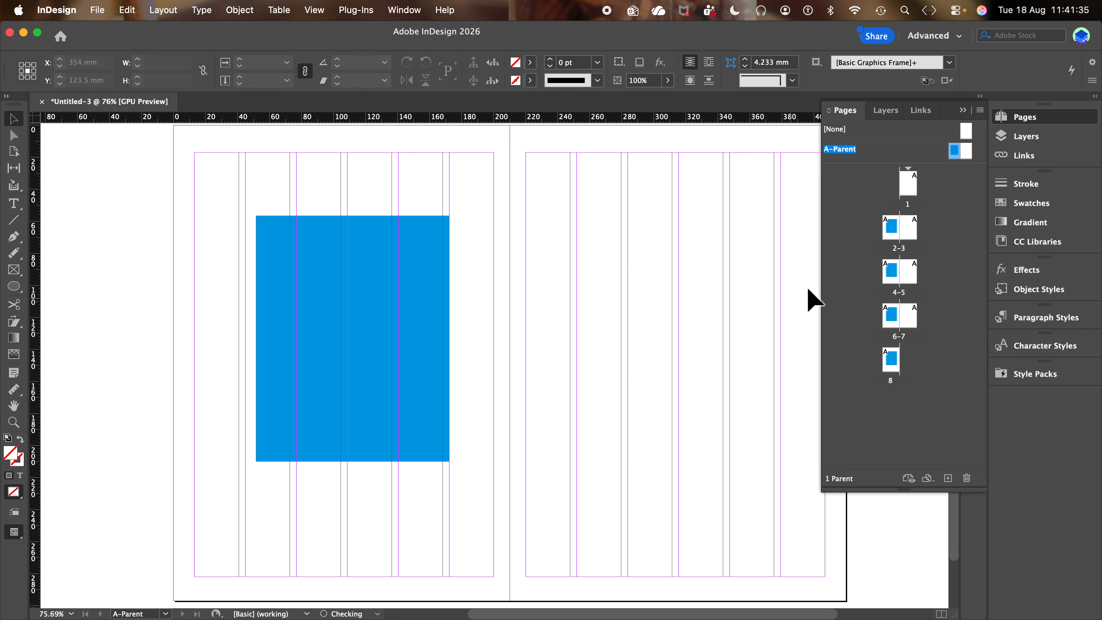
pyautogui.click(410, 300)
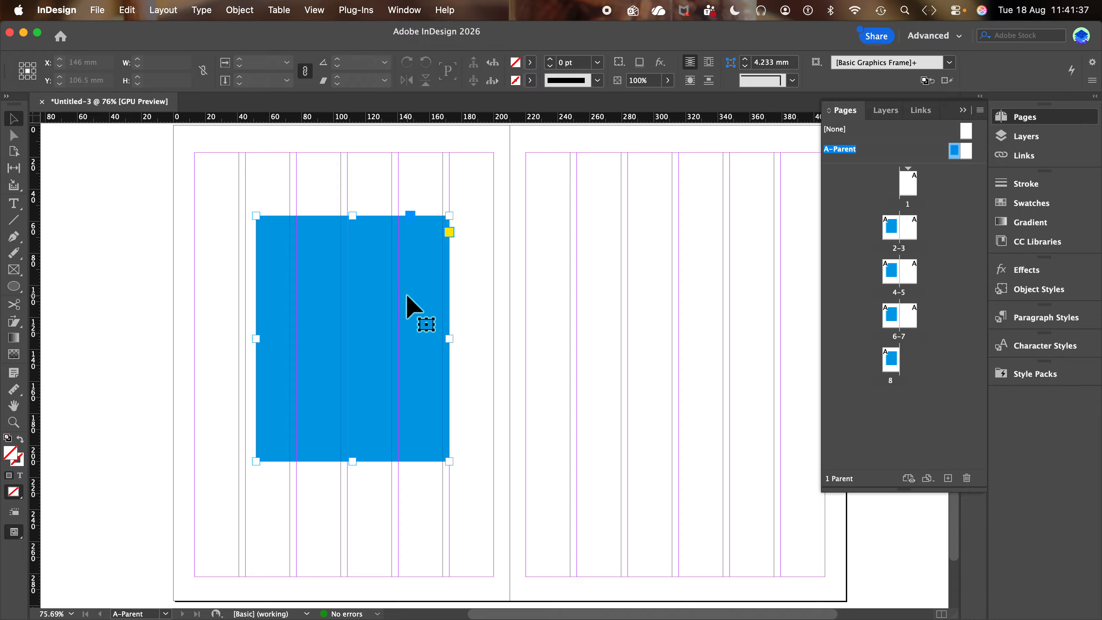
pyautogui.press('Delete')
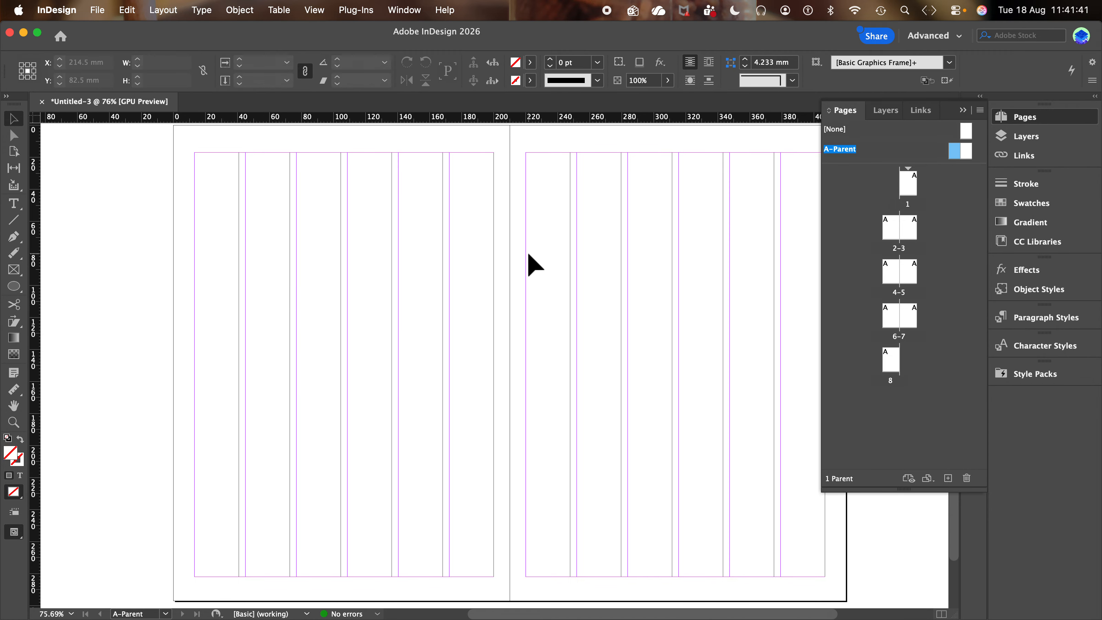
# Step: Draw an ellipse about 142 × 158 mm on the left A-Parent page and fill it with C=100 M=0 Y=0 K=0
pyautogui.click(13, 286)
pyautogui.moveTo(203, 212); pyautogui.dragTo(429, 464)
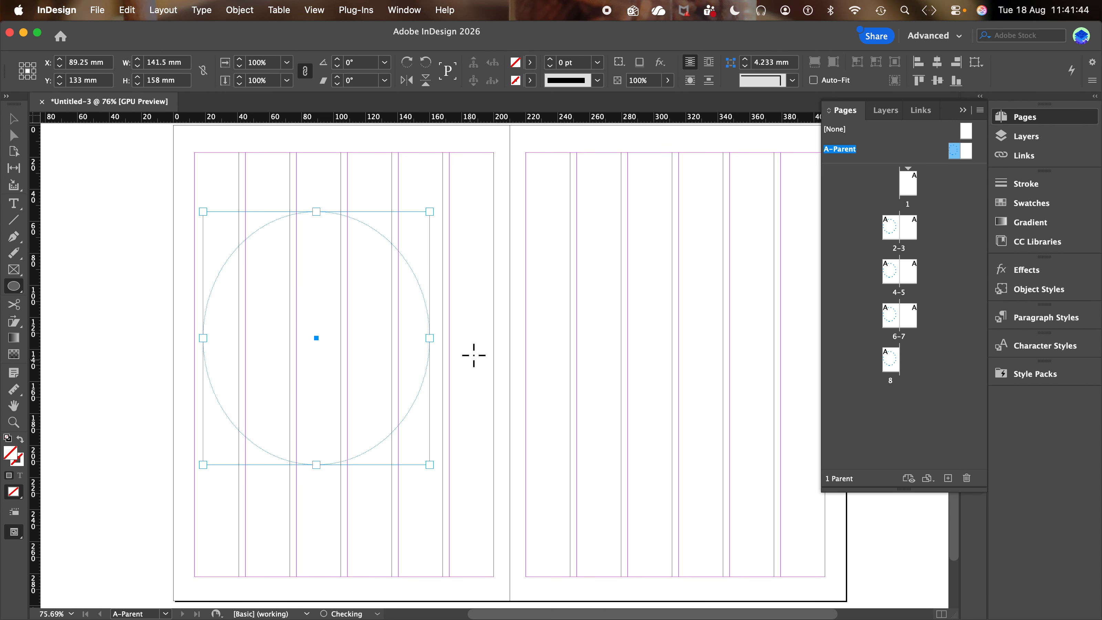
pyautogui.click(530, 62)
pyautogui.click(412, 166)
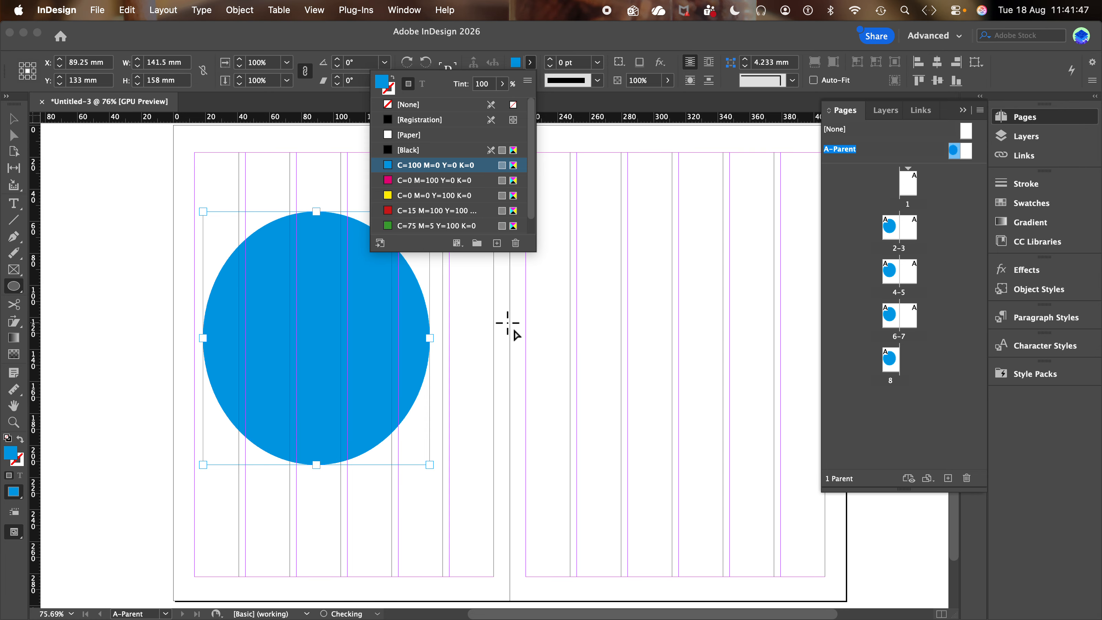
# Step: Move the cyan ellipse across the spine and back onto the left A-Parent page, and delete it
pyautogui.click(14, 118)
pyautogui.moveTo(361, 321); pyautogui.dragTo(545, 318)
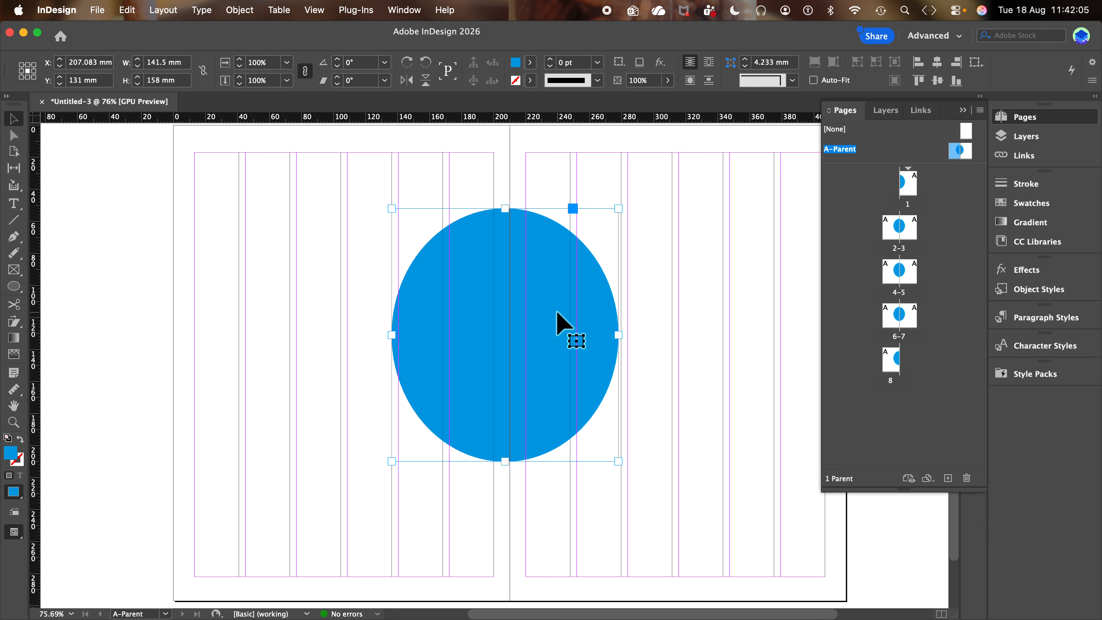
pyautogui.moveTo(550, 316); pyautogui.dragTo(396, 321)
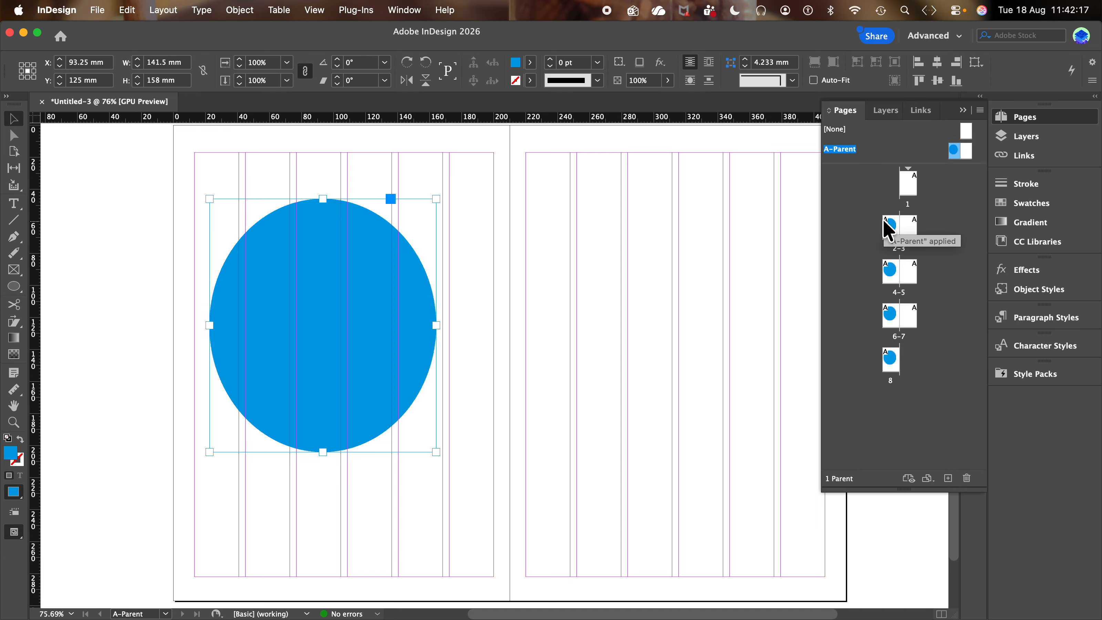
pyautogui.press('Delete')
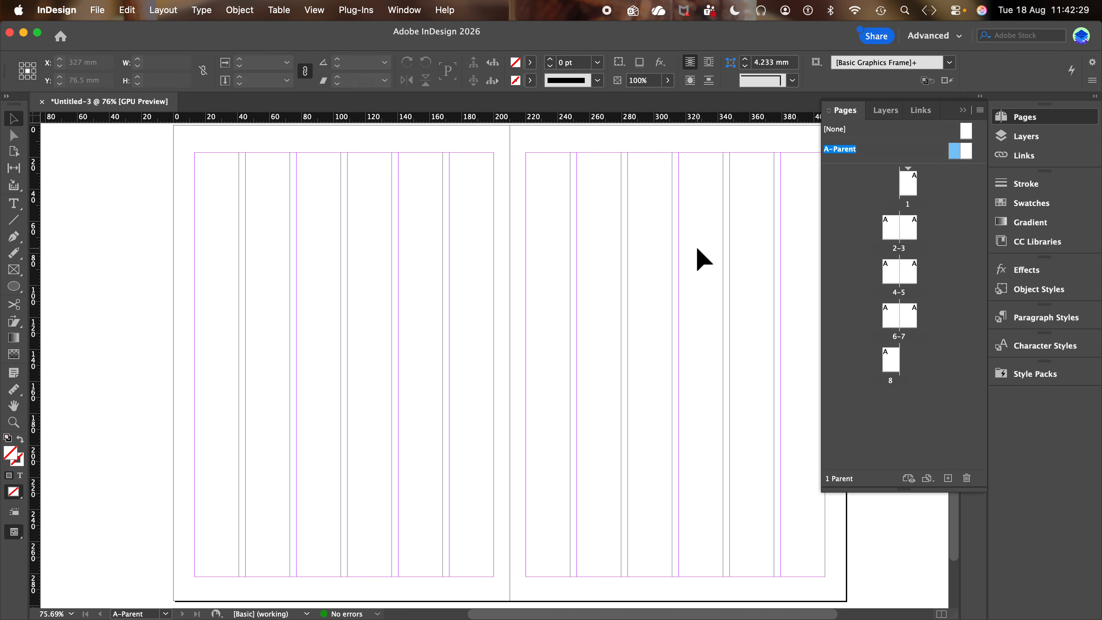
# Step: Place Cottonopolis Masthead.ai above the top margin of the right A-Parent page, about 59 mm wide and against the outer margin
pyautogui.hscroll(3, 697, 249)
pyautogui.scroll(1, 697, 250)
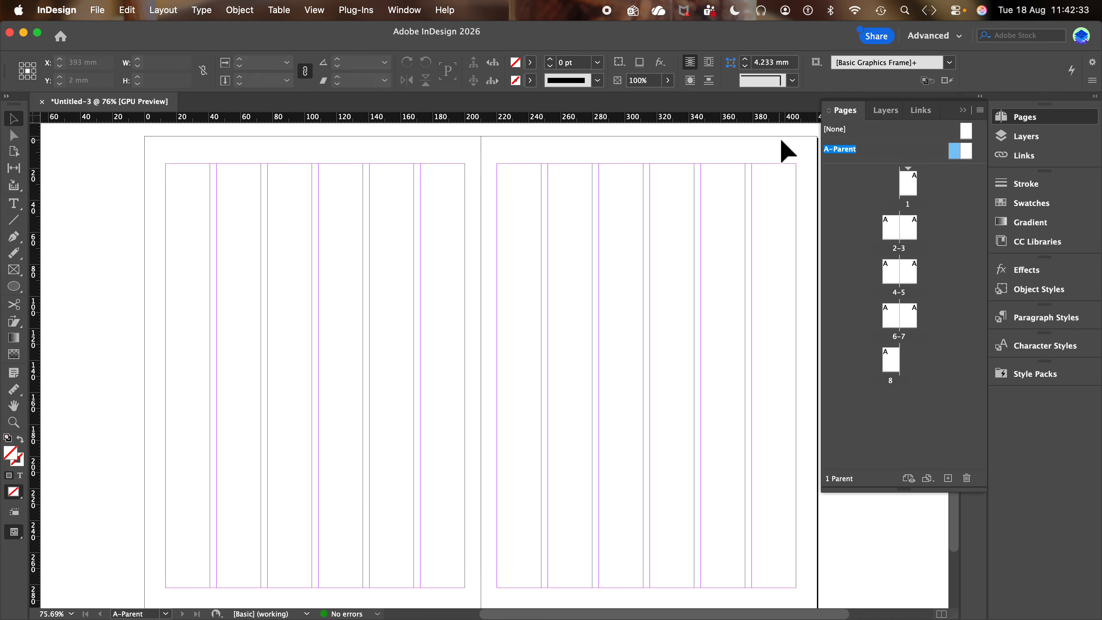
pyautogui.click(98, 11)
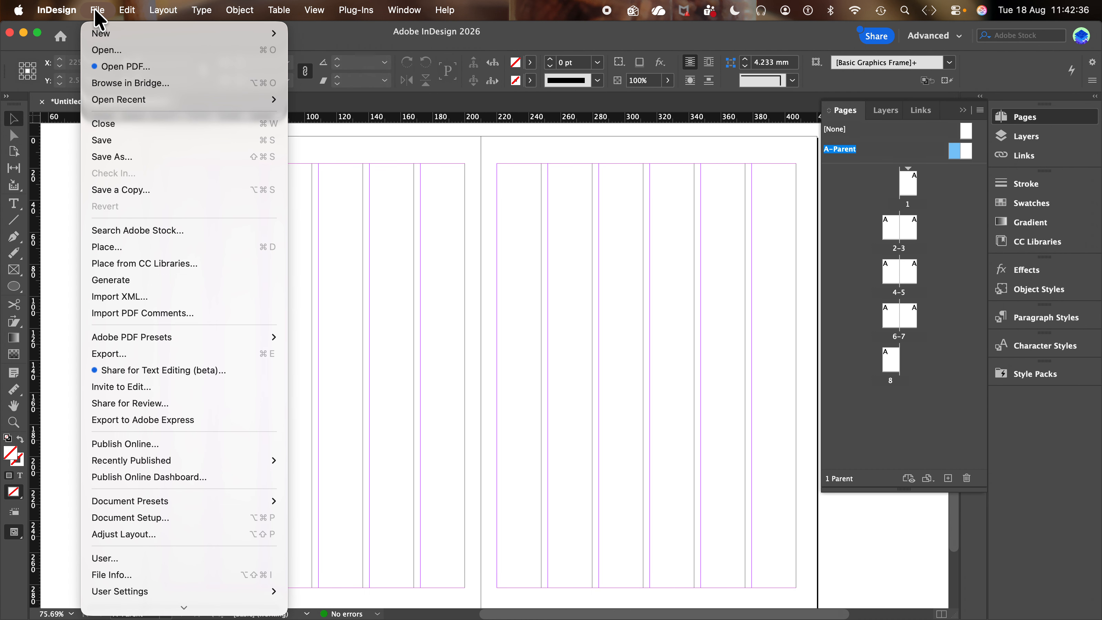
pyautogui.click(100, 246)
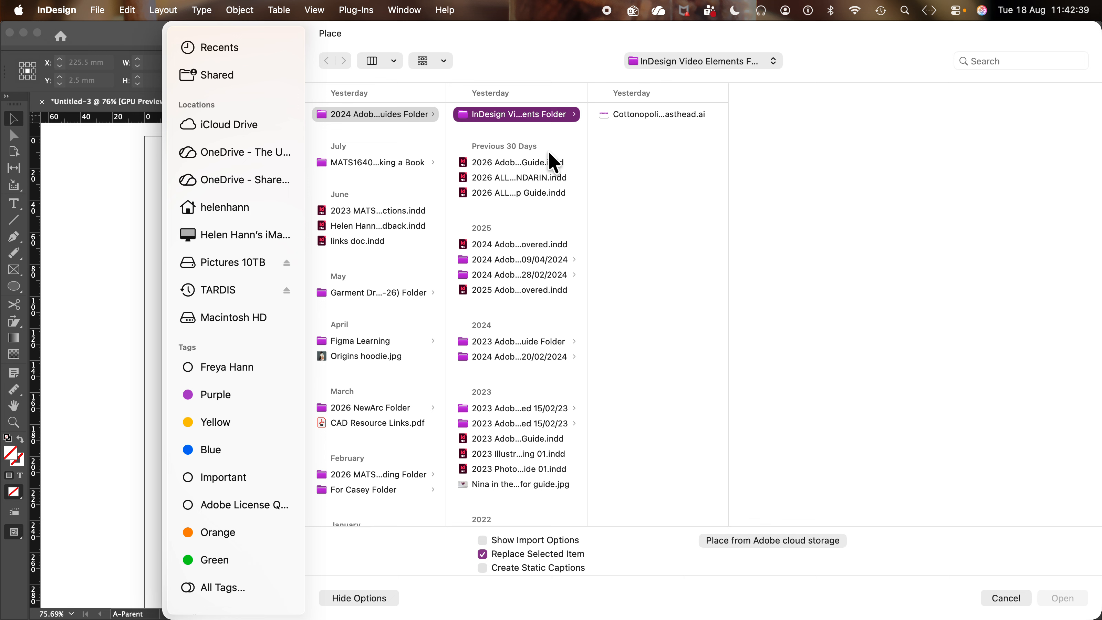
pyautogui.click(673, 114)
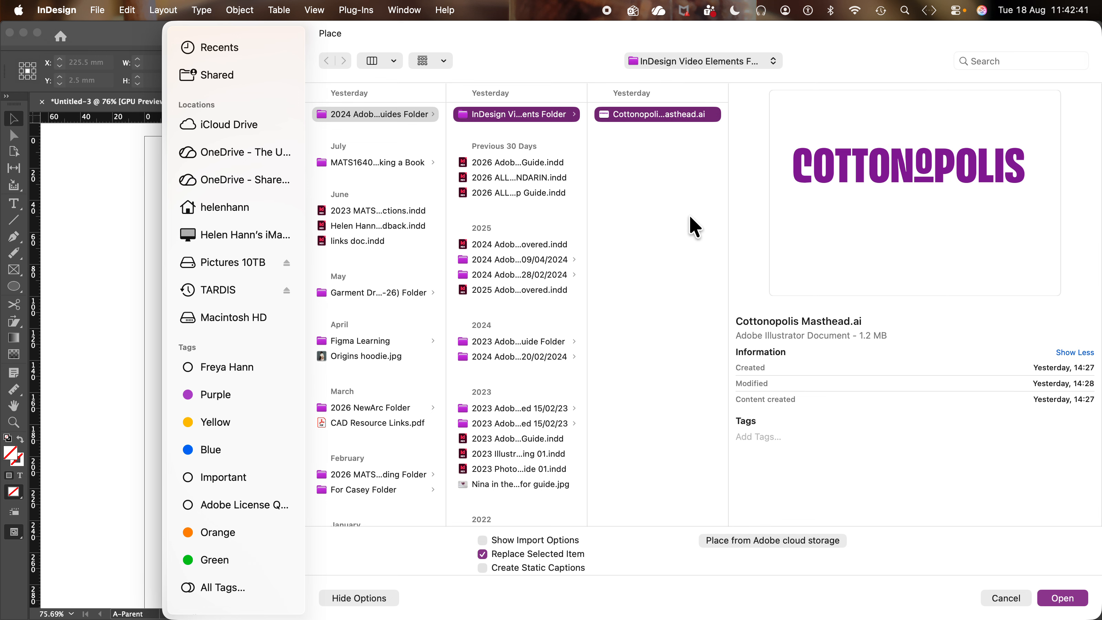
pyautogui.click(1060, 601)
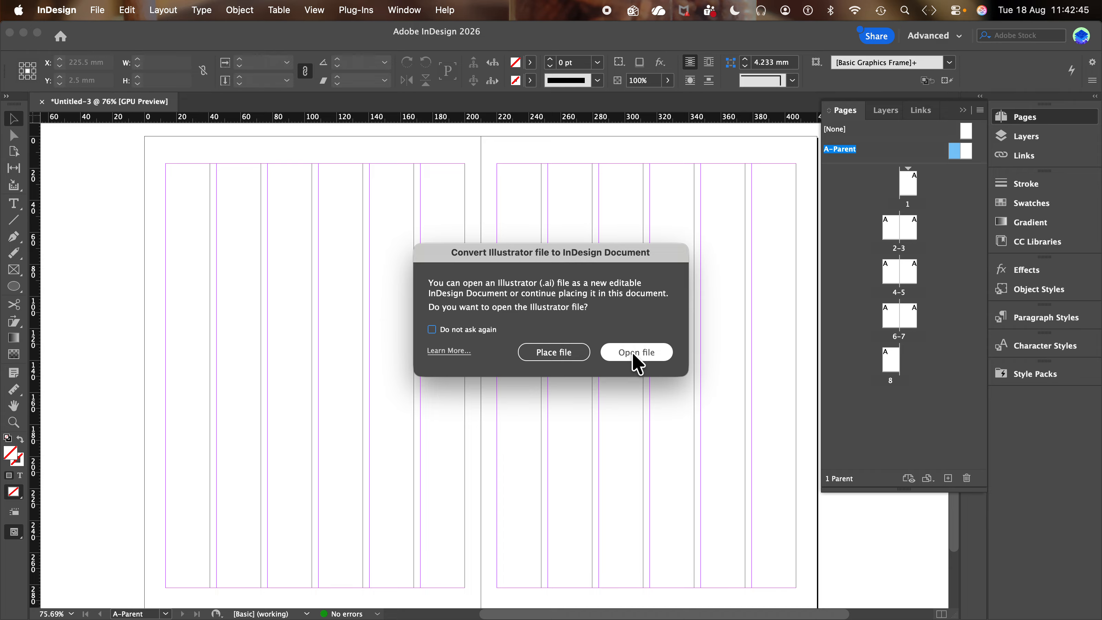
pyautogui.click(564, 358)
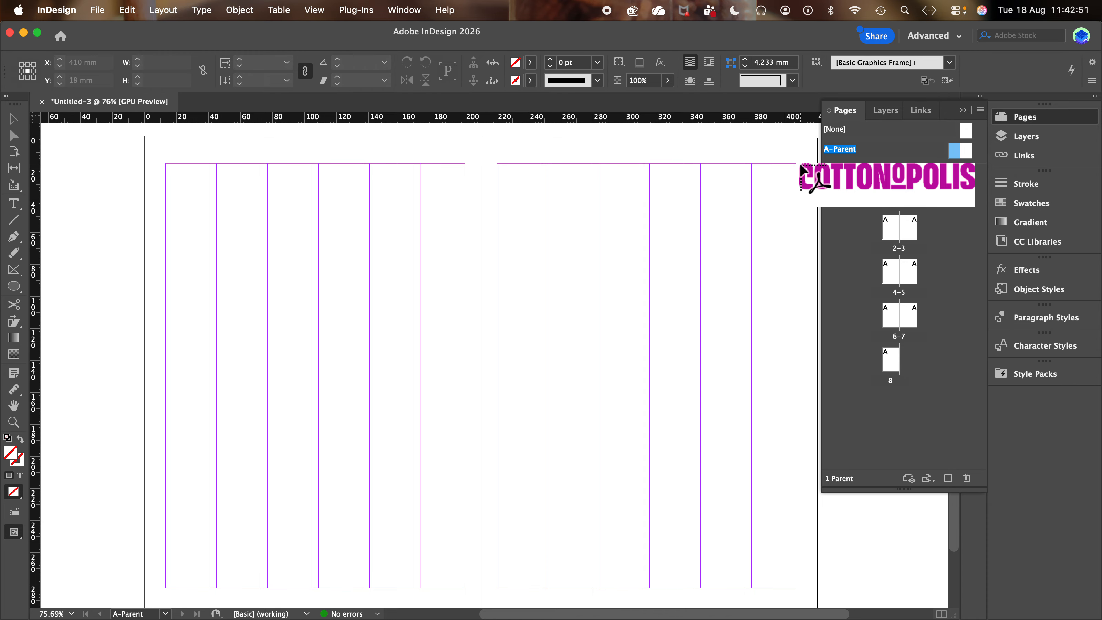
pyautogui.moveTo(797, 169); pyautogui.dragTo(700, 152)
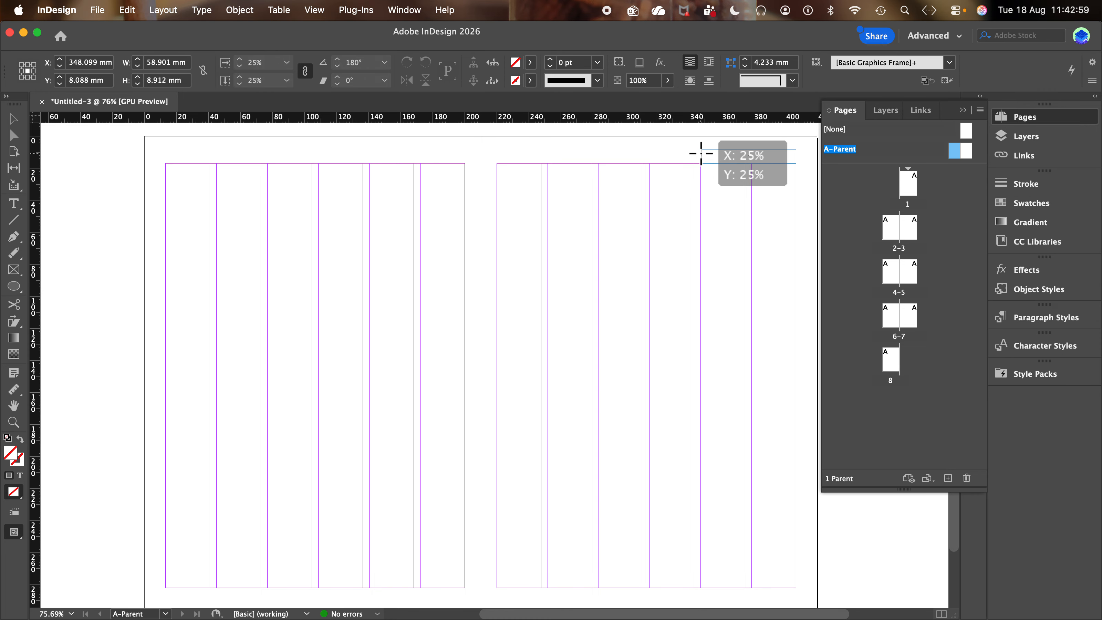
pyautogui.moveTo(701, 153); pyautogui.dragTo(700, 154)
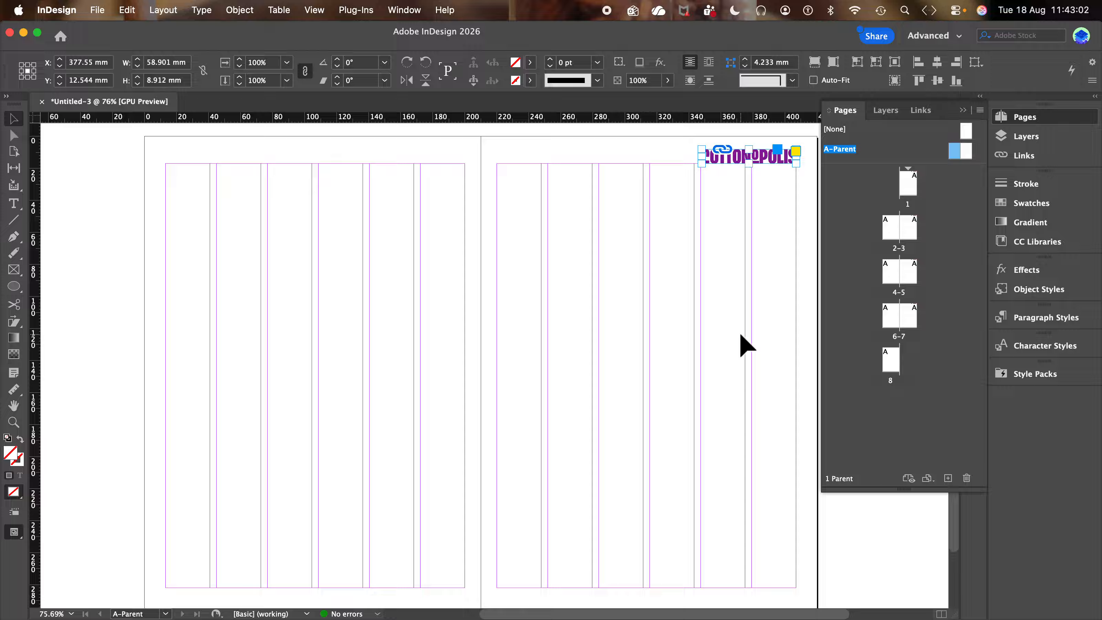
# Step: Nudge the masthead on the right A-Parent page up to a Y position of about 8.8 mm and deselect it
pyautogui.press('Up')
pyautogui.press('Up')
pyautogui.press('Up')
pyautogui.press('Up')
pyautogui.press('Up')
pyautogui.press('Up')
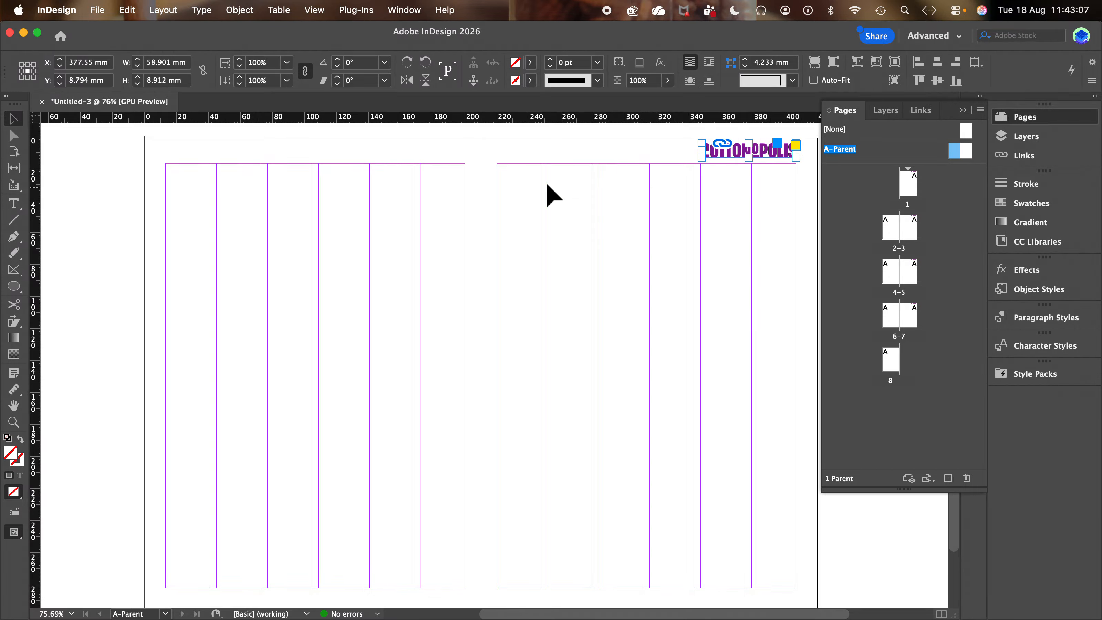
pyautogui.click(119, 168)
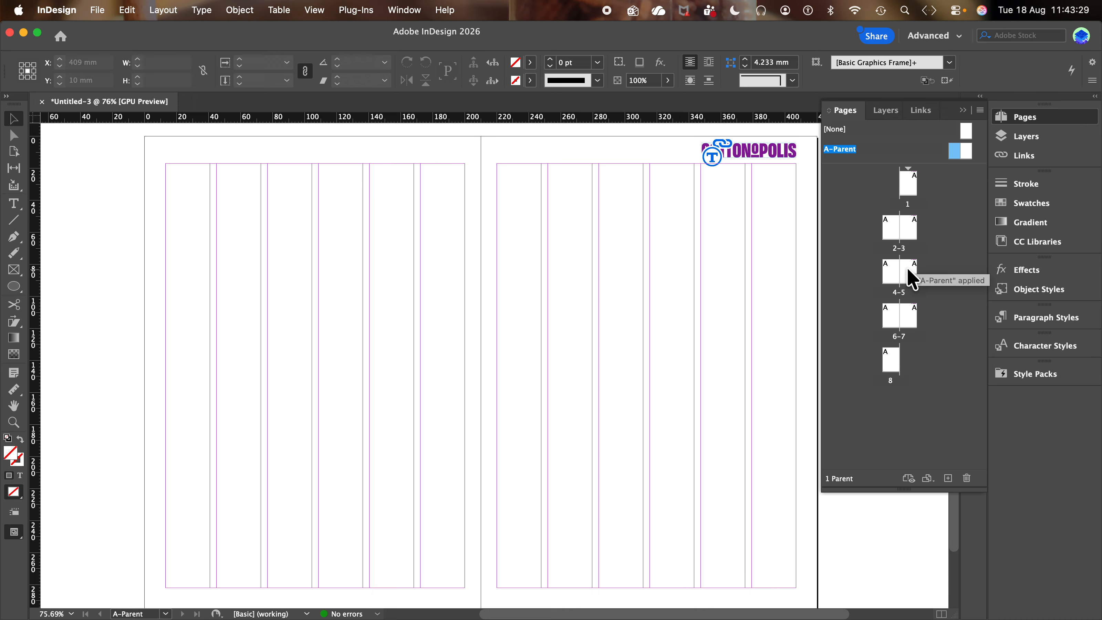
# Step: View page 5, return to the A-Parent spread and add a horizontal ruler guide at Y 13 mm on each parent page
pyautogui.doubleClick(911, 281)
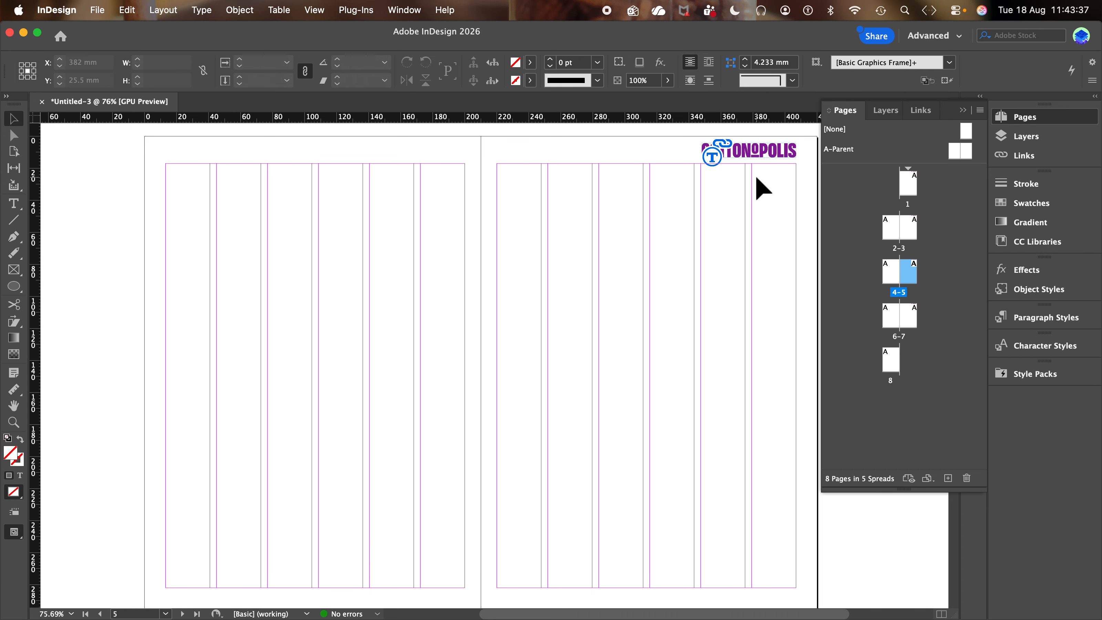
pyautogui.doubleClick(964, 150)
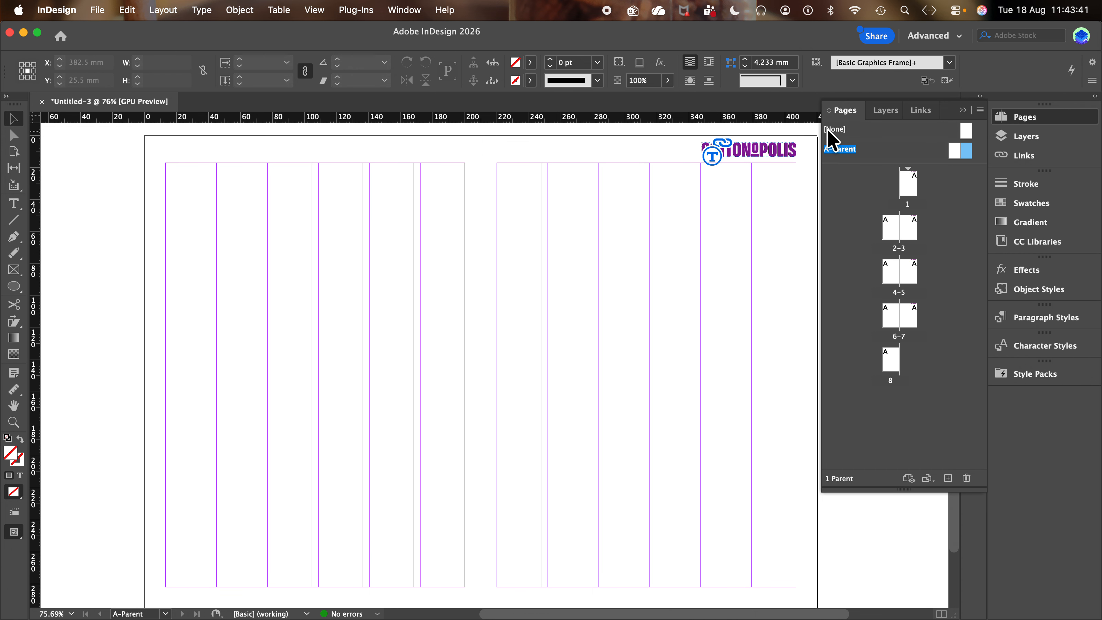
pyautogui.moveTo(774, 117); pyautogui.dragTo(776, 156)
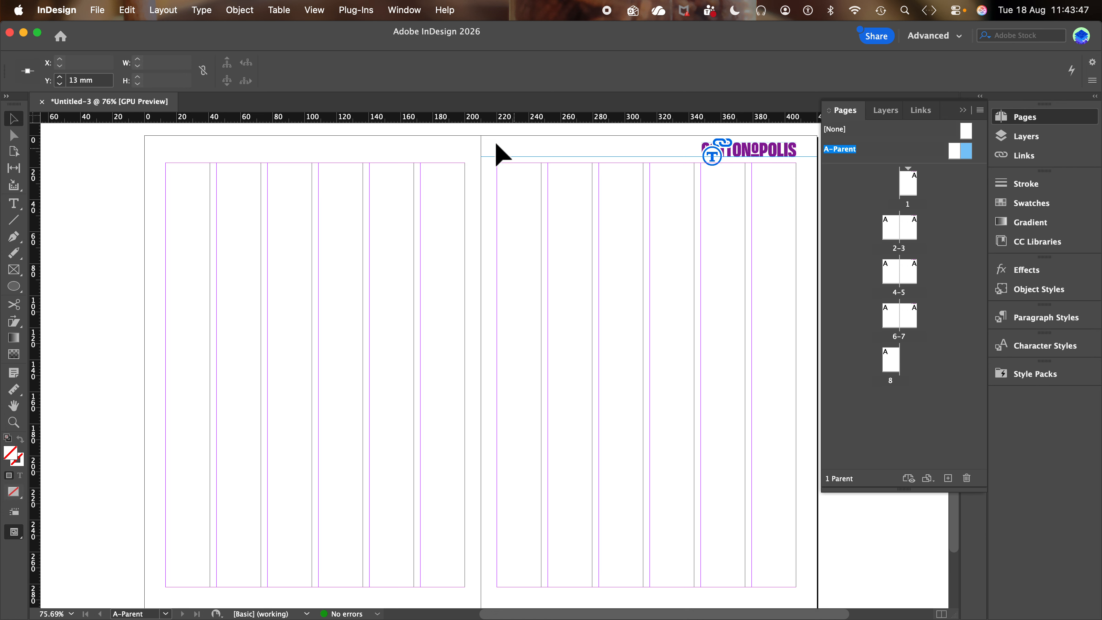
pyautogui.moveTo(389, 118); pyautogui.dragTo(340, 157)
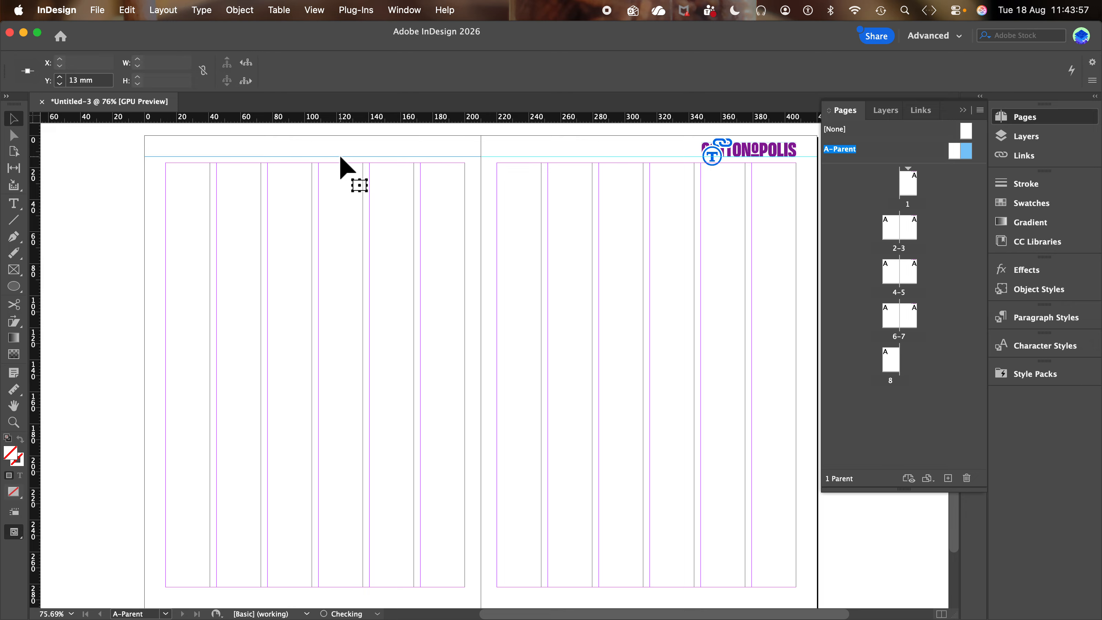
# Step: Copy the masthead and place the copy at the top outer margin of the left A-Parent page, resting on the 13 mm guide
pyautogui.click(766, 160)
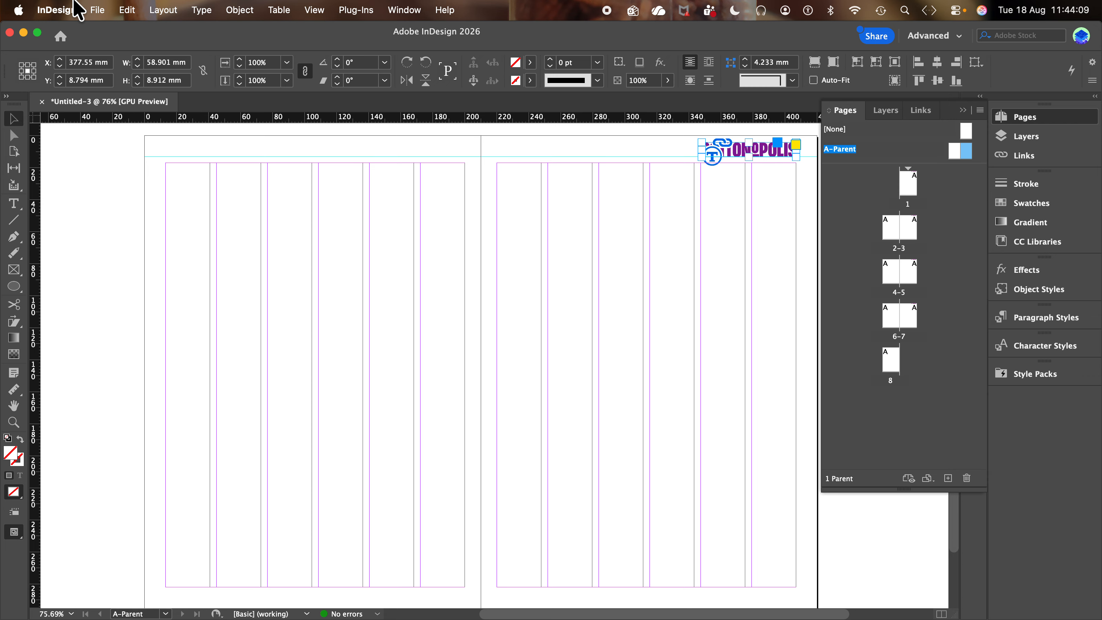
pyautogui.click(127, 10)
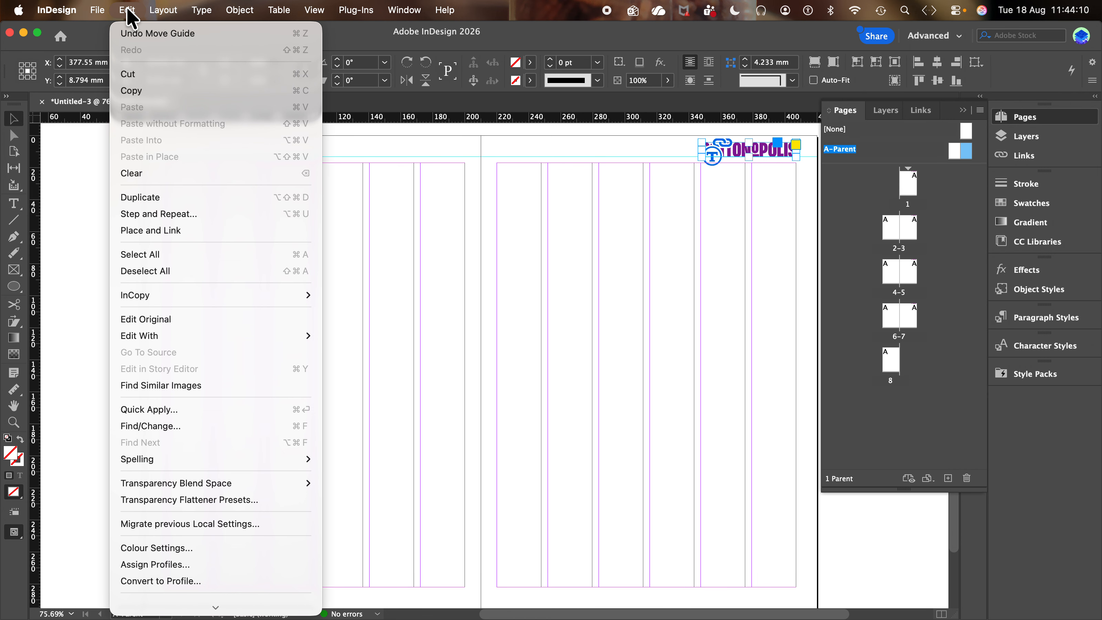
pyautogui.click(134, 91)
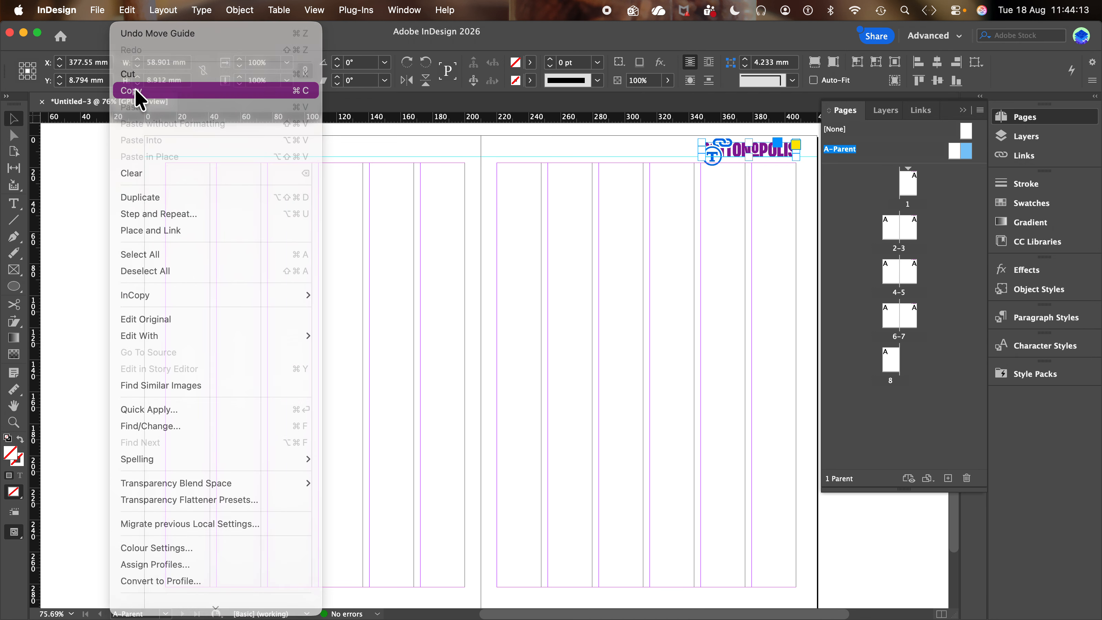
pyautogui.click(127, 10)
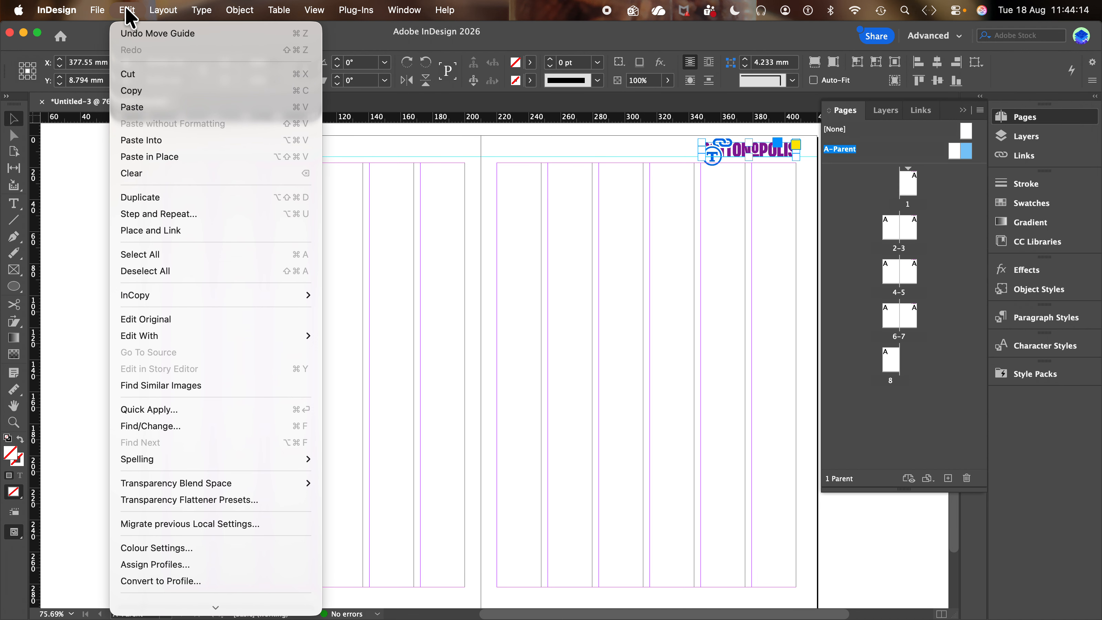
pyautogui.click(135, 107)
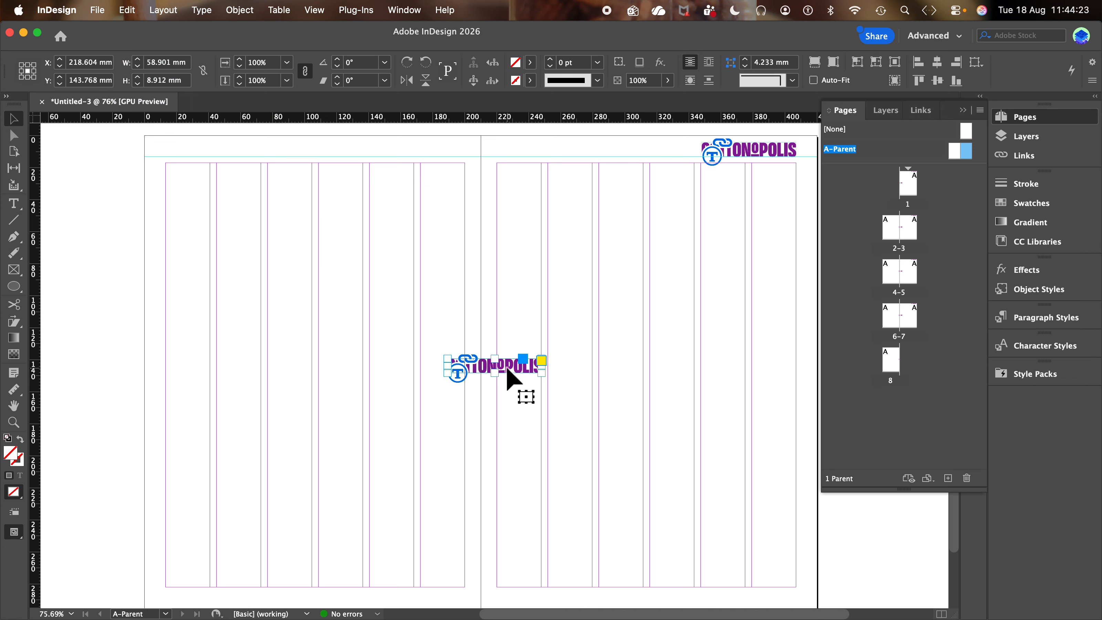
pyautogui.moveTo(509, 373); pyautogui.dragTo(226, 153)
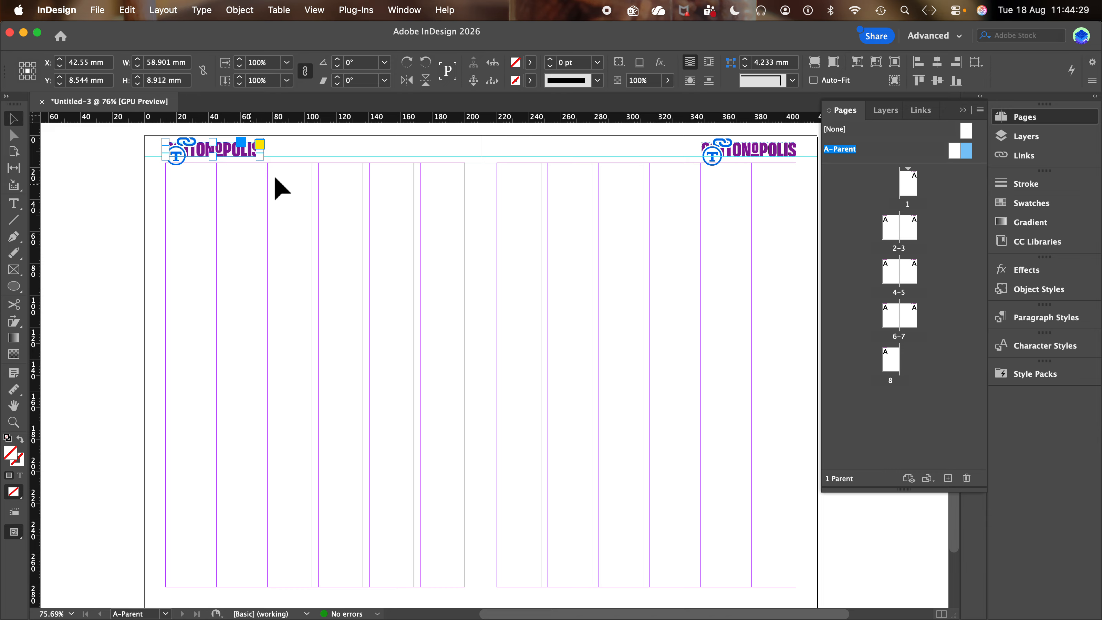
pyautogui.click(321, 150)
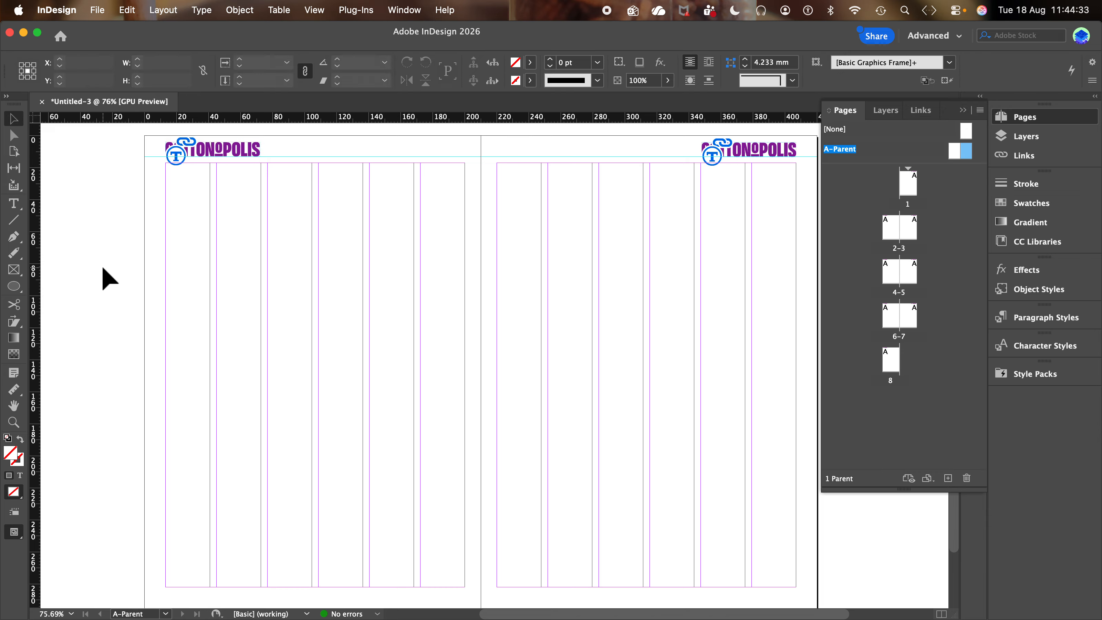
# Step: Open spread 2-3 and examine how the mastheads and guides from A-Parent appear on both pages
pyautogui.doubleClick(889, 227)
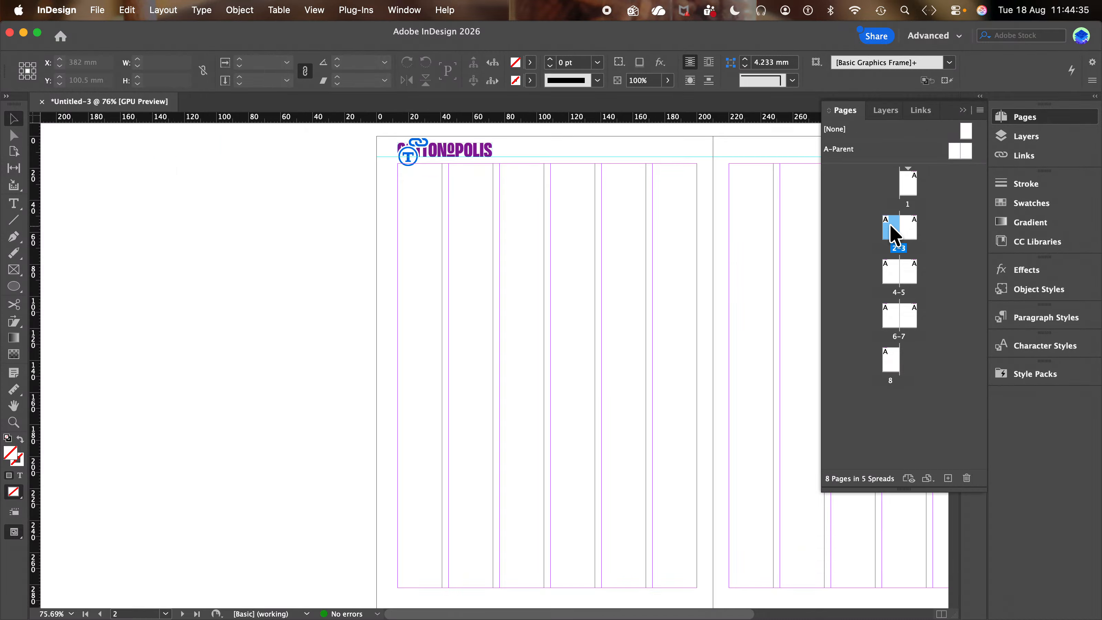
pyautogui.hscroll(8, 592, 410)
pyautogui.scroll(1, 593, 410)
pyautogui.scroll(-1, 592, 409)
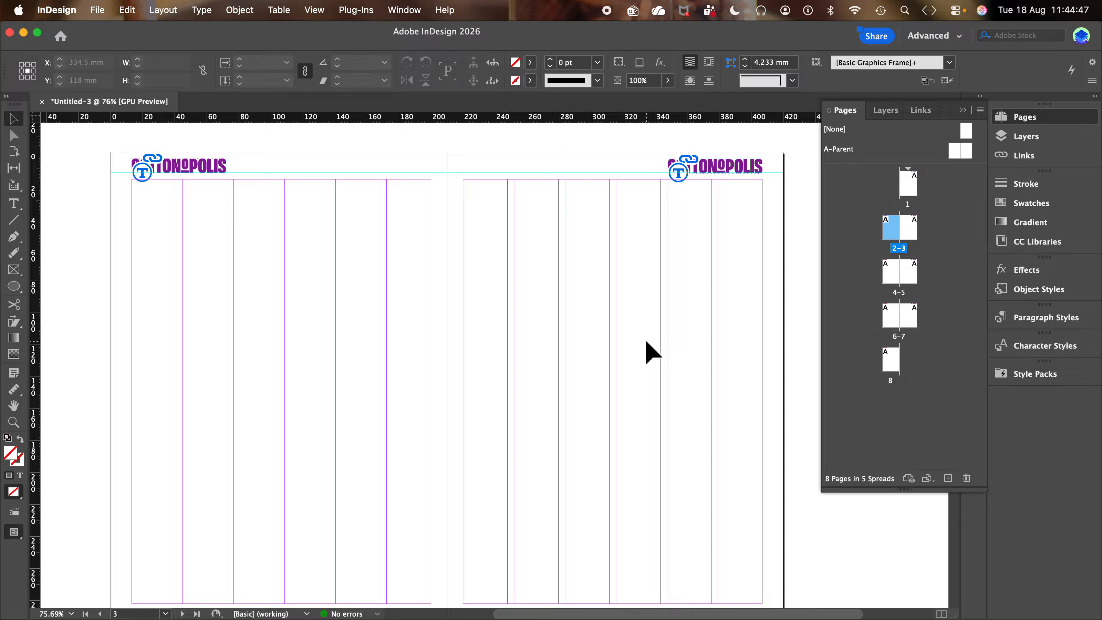
# Step: Add a vertical ruler guide at X 13 mm along the outer margin of the left A-Parent page
pyautogui.doubleClick(954, 160)
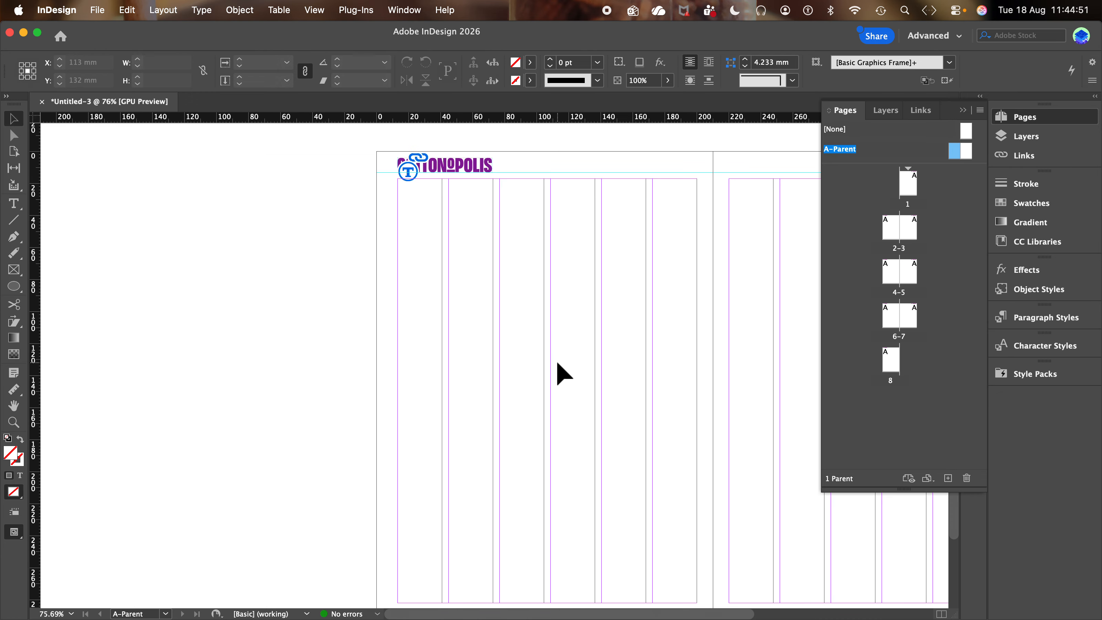
pyautogui.scroll(-3, 556, 360)
pyautogui.scroll(1, 557, 363)
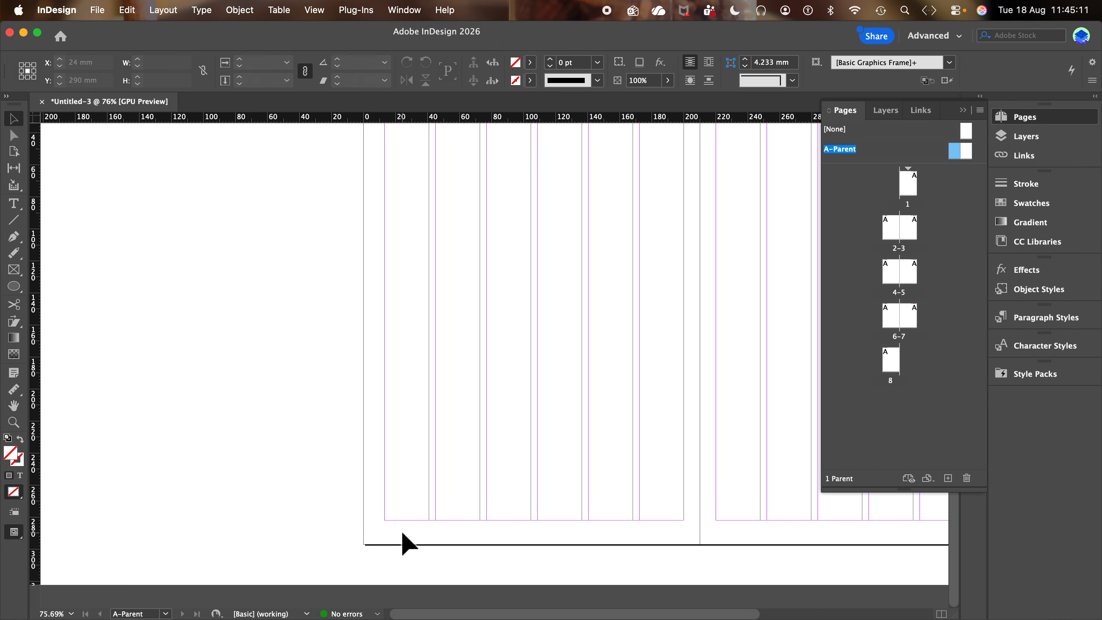
pyautogui.scroll(5, 400, 538)
pyautogui.scroll(-5, 400, 538)
pyautogui.hscroll(2, 400, 538)
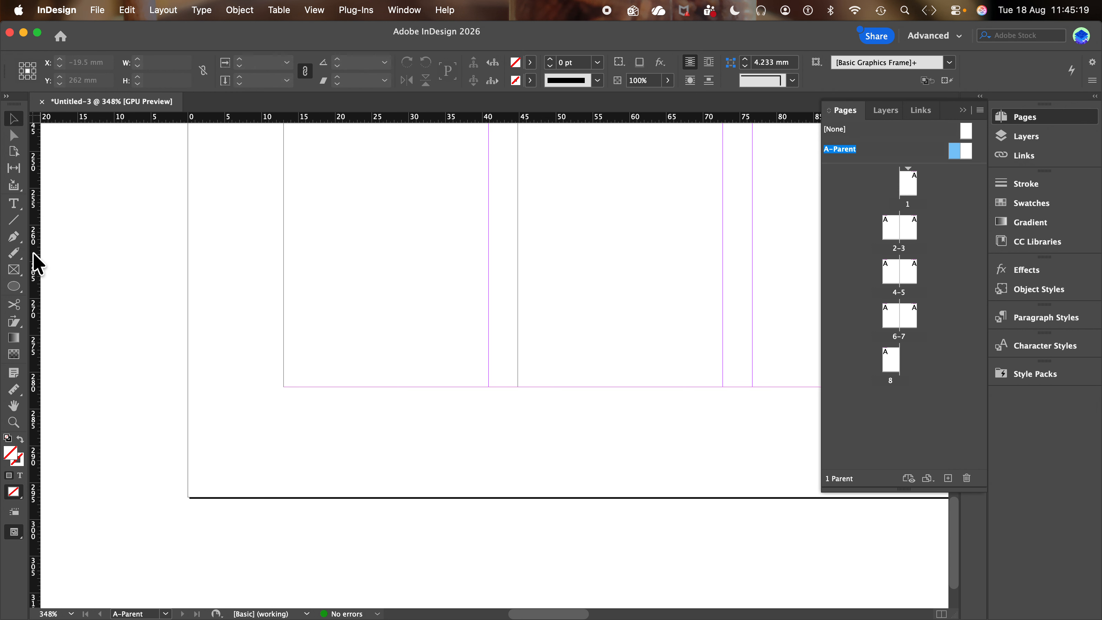
pyautogui.moveTo(35, 255); pyautogui.dragTo(284, 265)
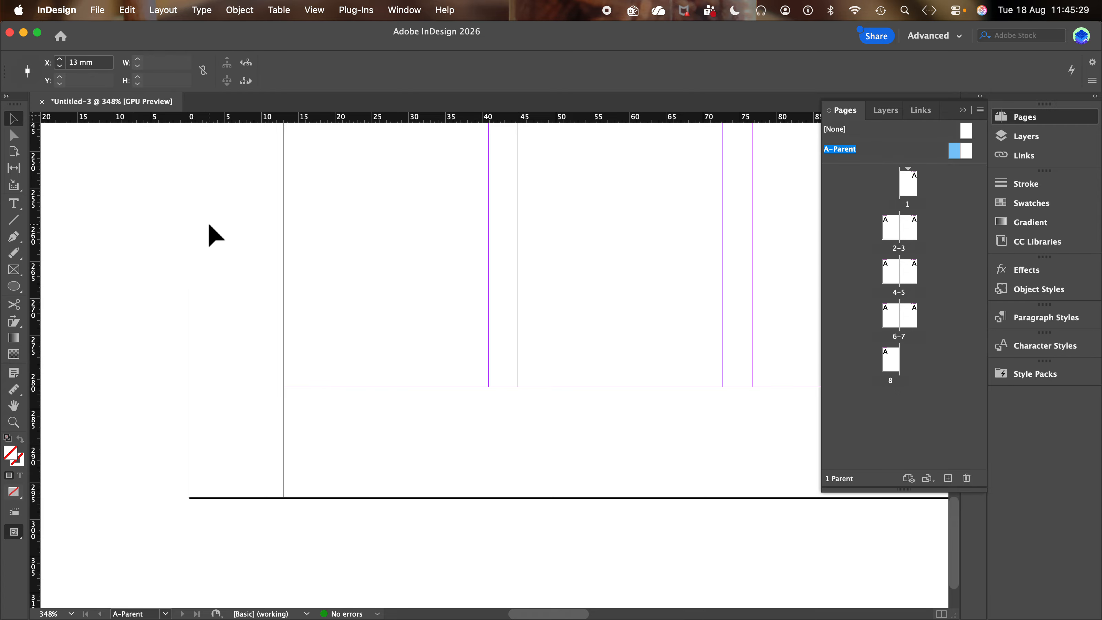
# Step: Hide the rulers and show them again, twice in a row
pyautogui.press('super+r')
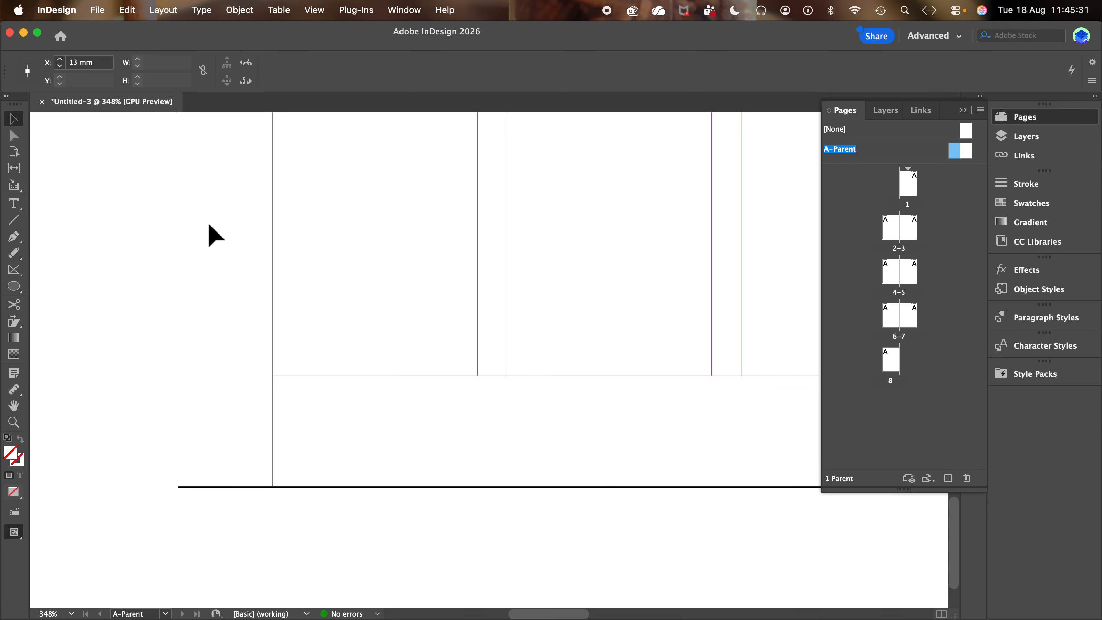
pyautogui.press('super+r')
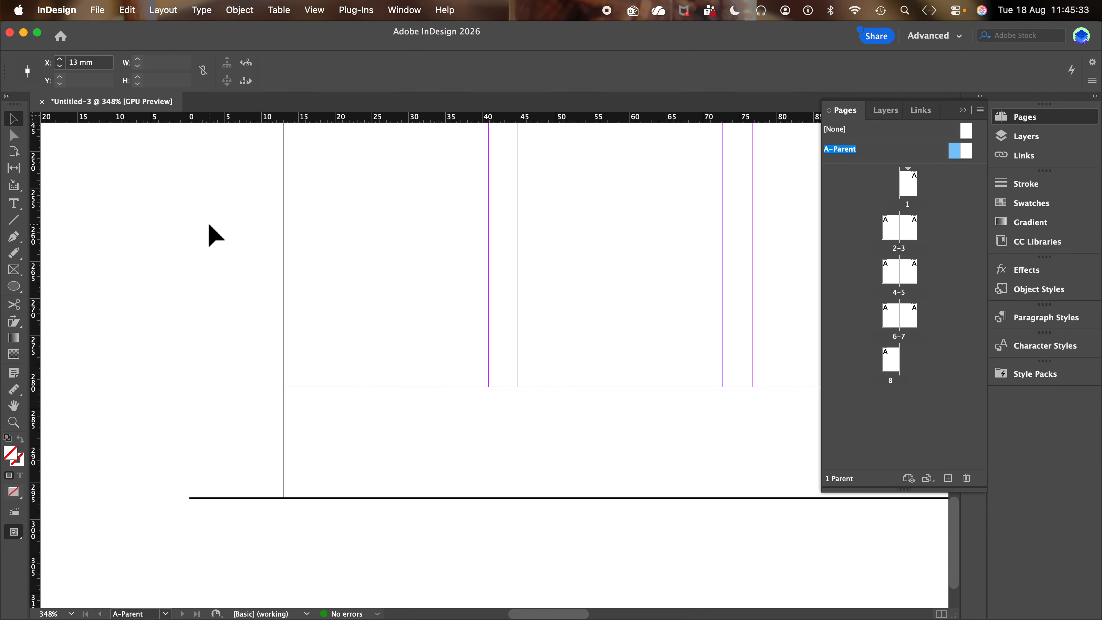
pyautogui.click(316, 10)
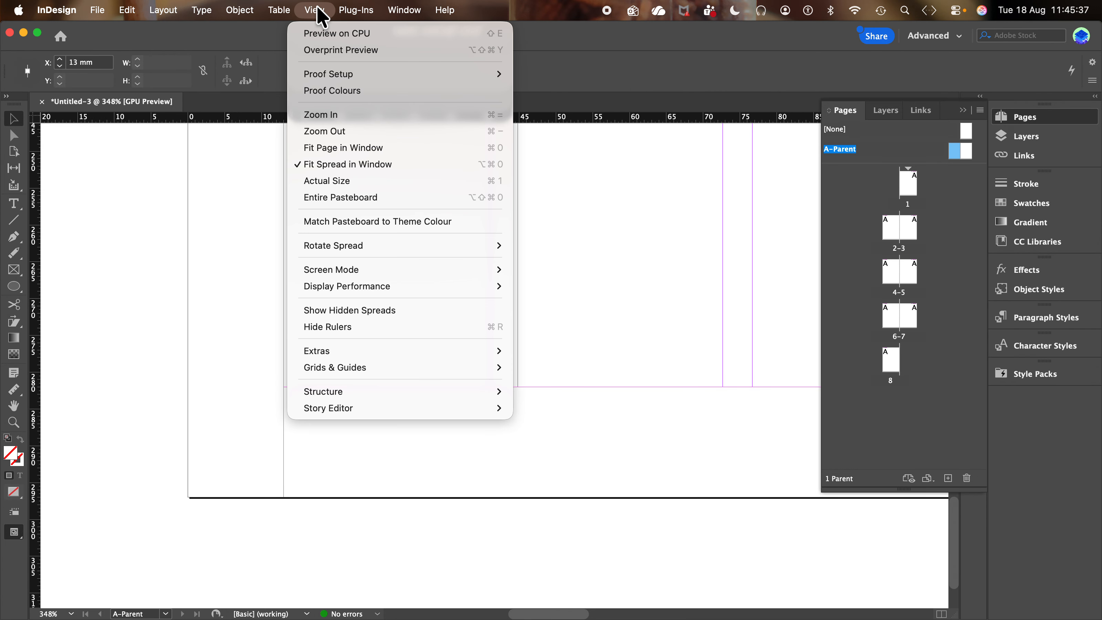
pyautogui.click(326, 327)
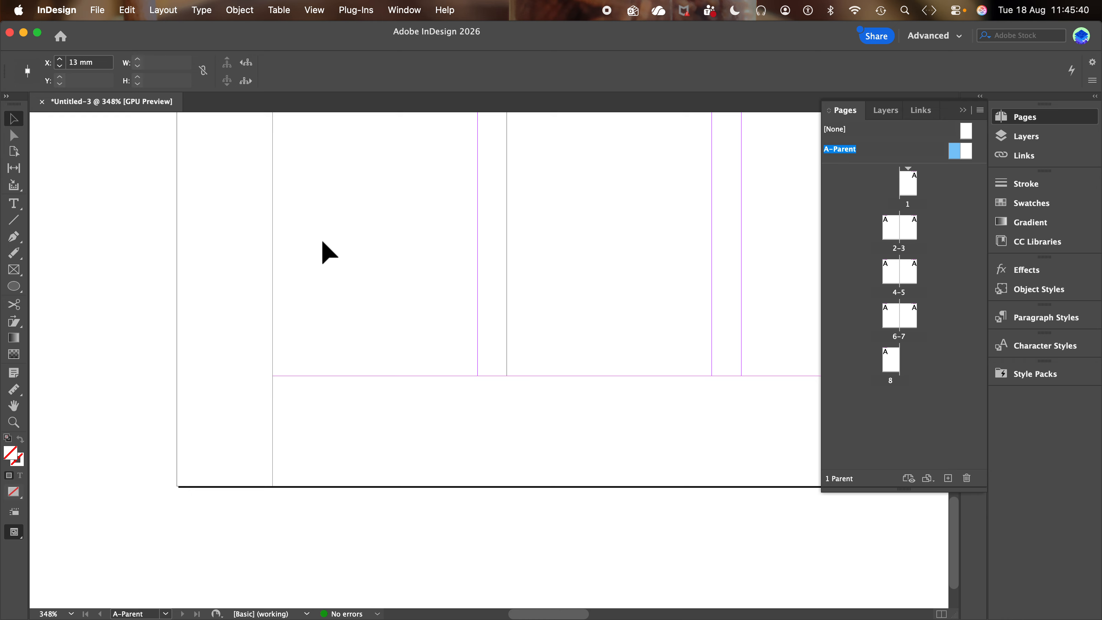
pyautogui.click(323, 10)
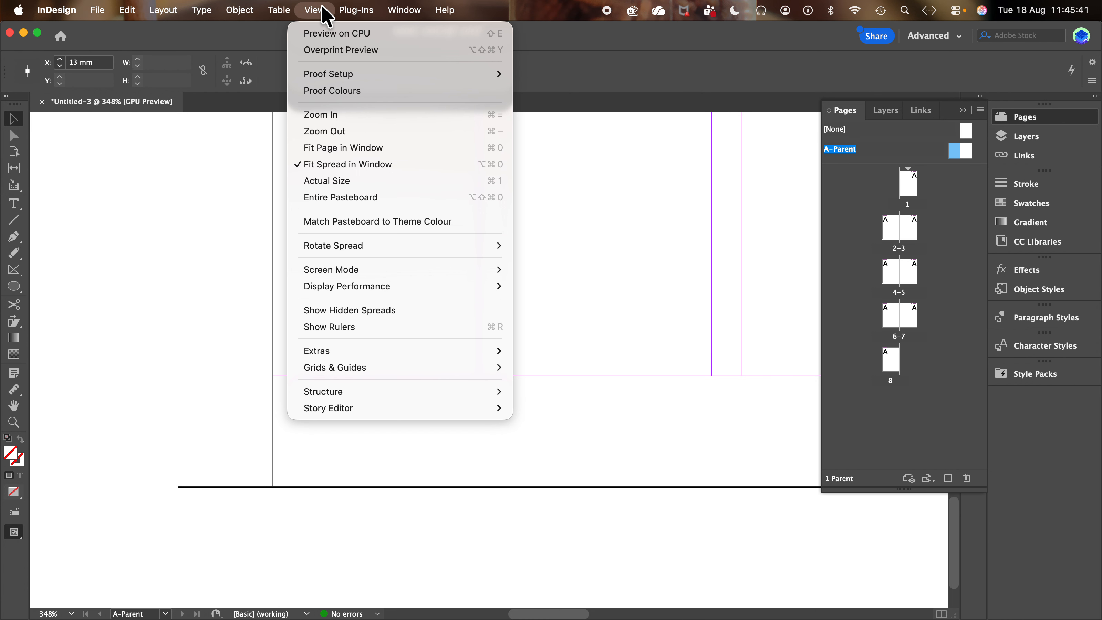
pyautogui.click(341, 327)
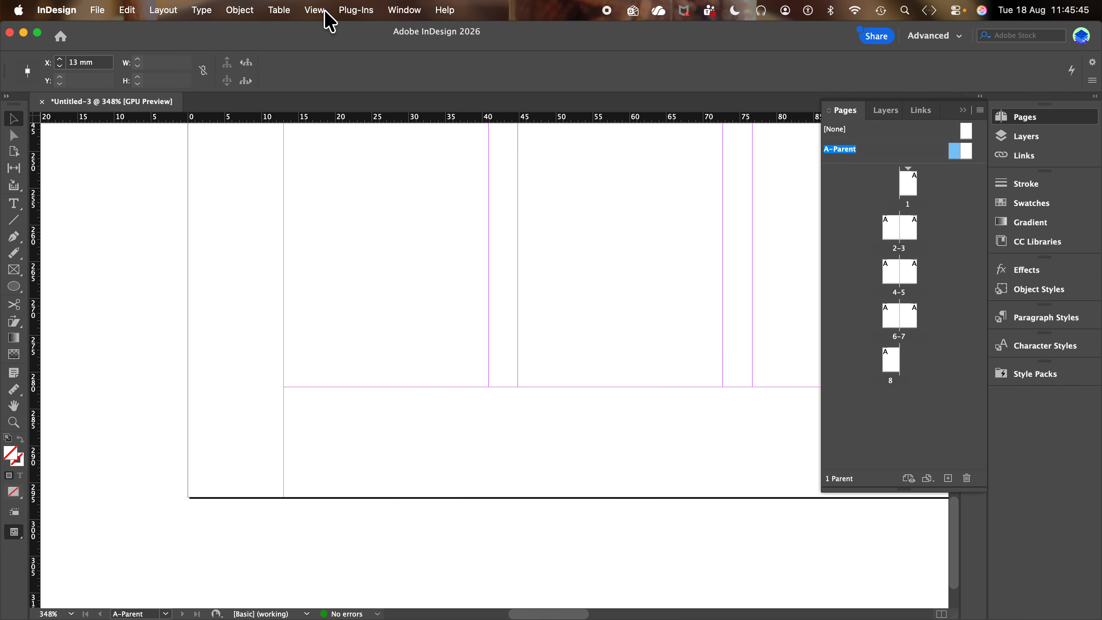
pyautogui.click(324, 12)
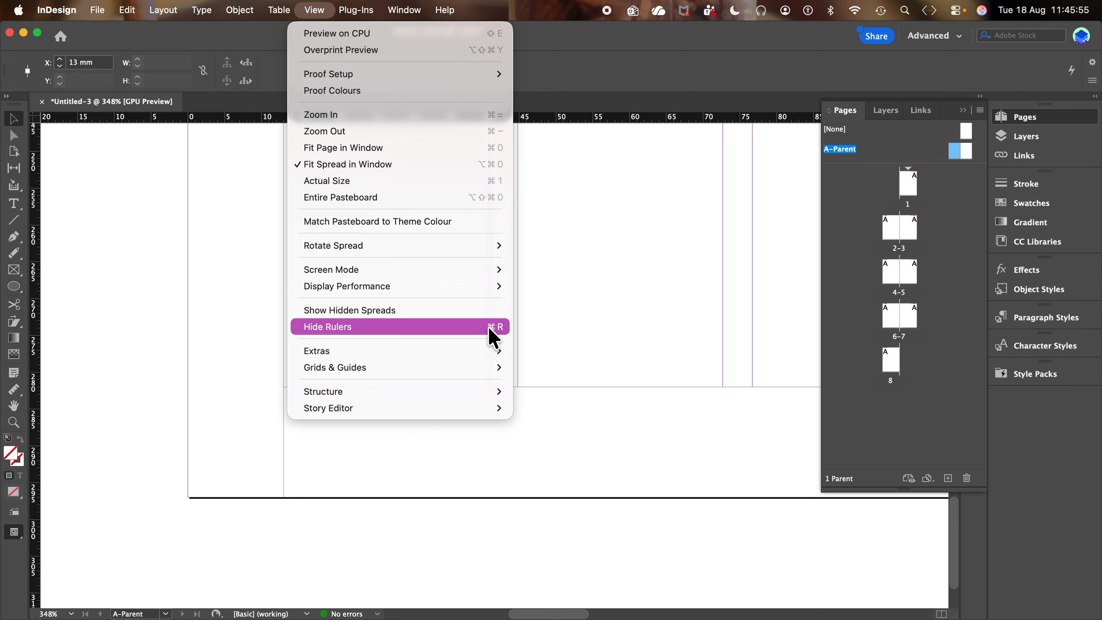
pyautogui.click(100, 193)
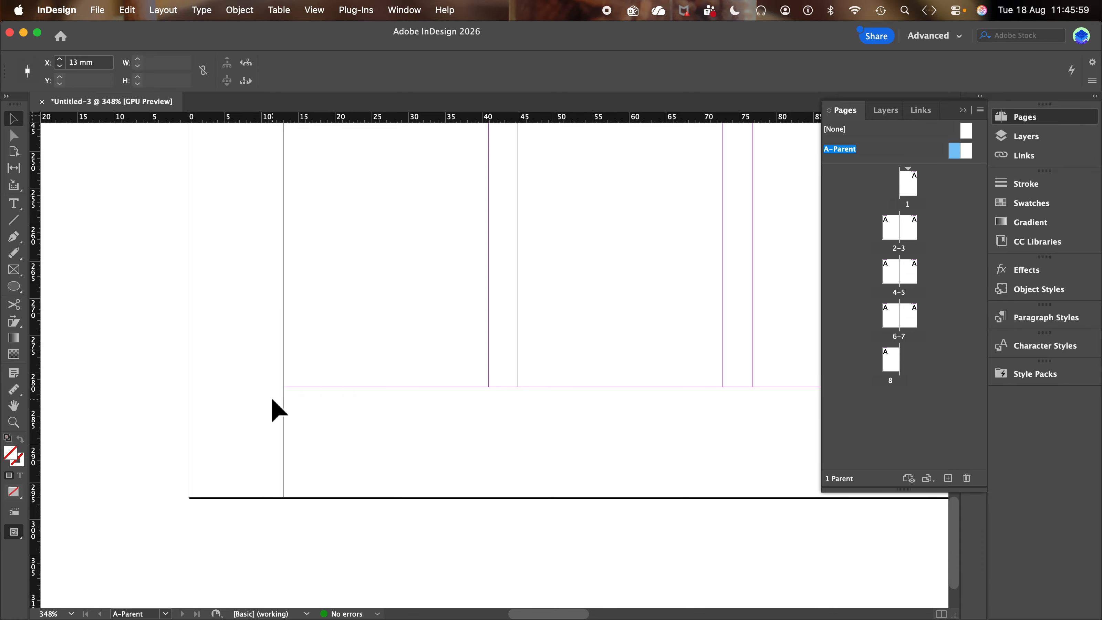
# Step: Add a horizontal guide at Y 284.7 mm on the left A-Parent page and draw an 11 × 8.9 mm text frame where it meets the 13 mm guide
pyautogui.moveTo(387, 118); pyautogui.dragTo(369, 407)
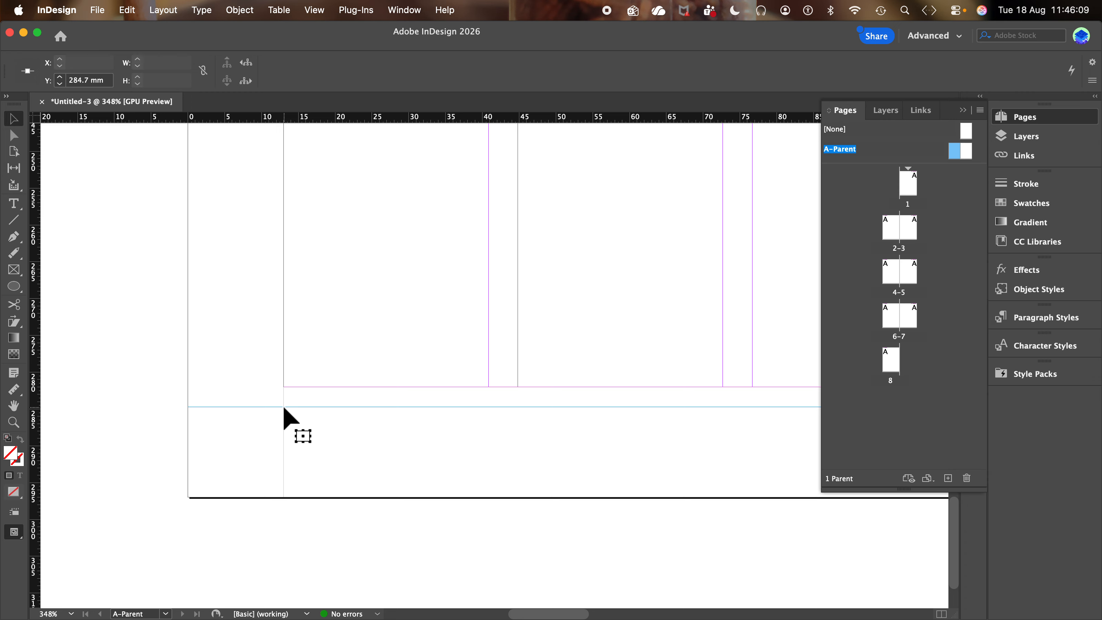
pyautogui.click(13, 203)
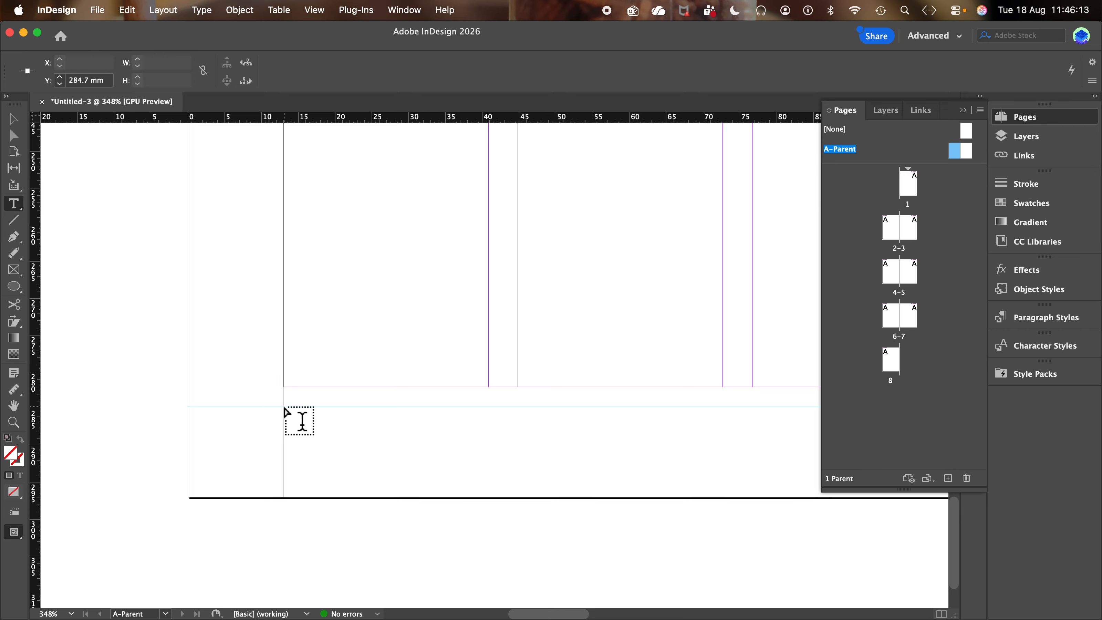
pyautogui.moveTo(284, 407); pyautogui.dragTo(365, 474)
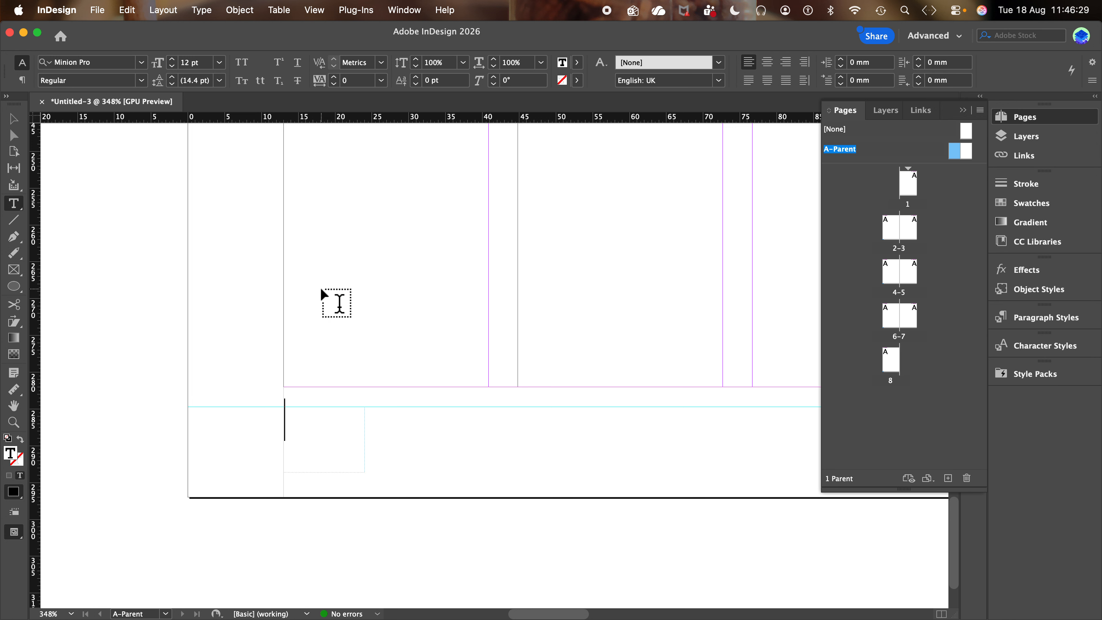
# Step: Insert a Current Page Number marker into the new text frame below the left page's bottom margin
pyautogui.click(206, 16)
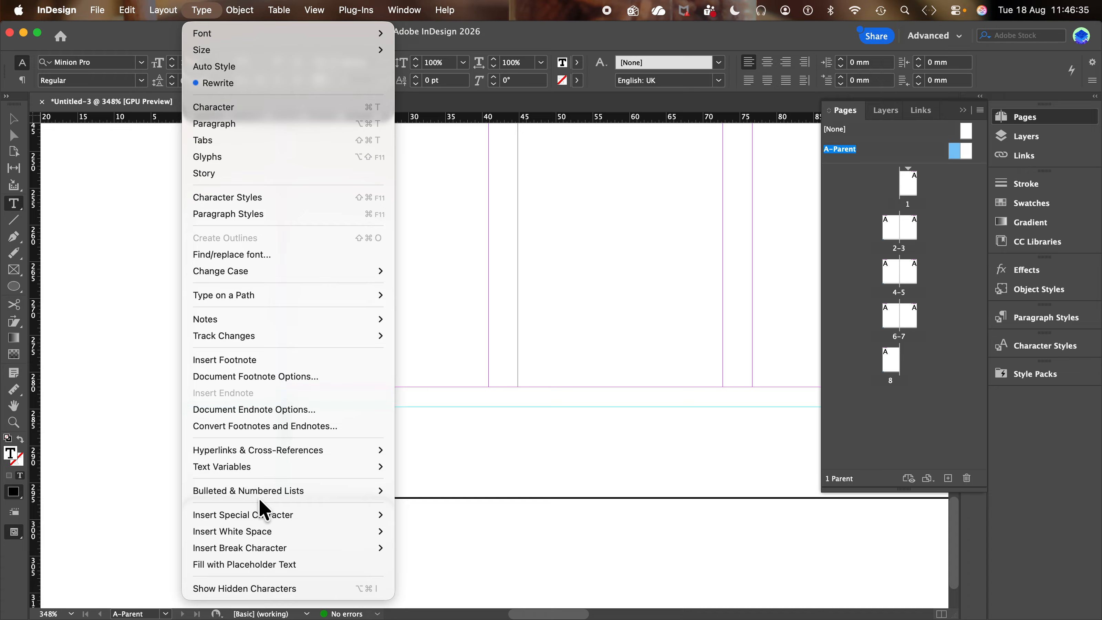
pyautogui.moveTo(264, 512)
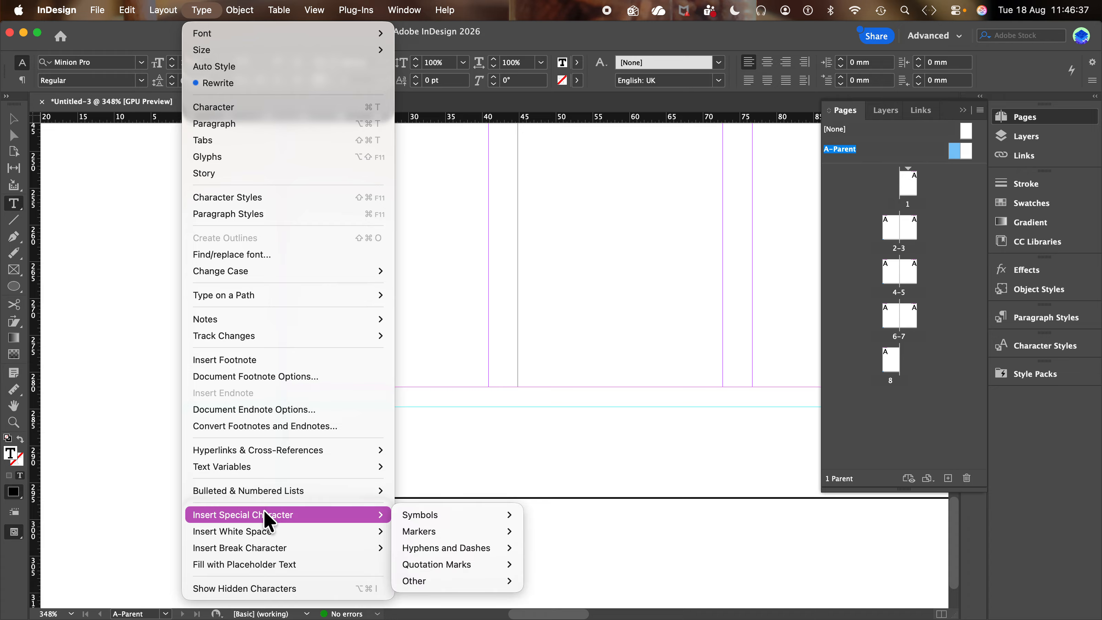
pyautogui.moveTo(424, 538)
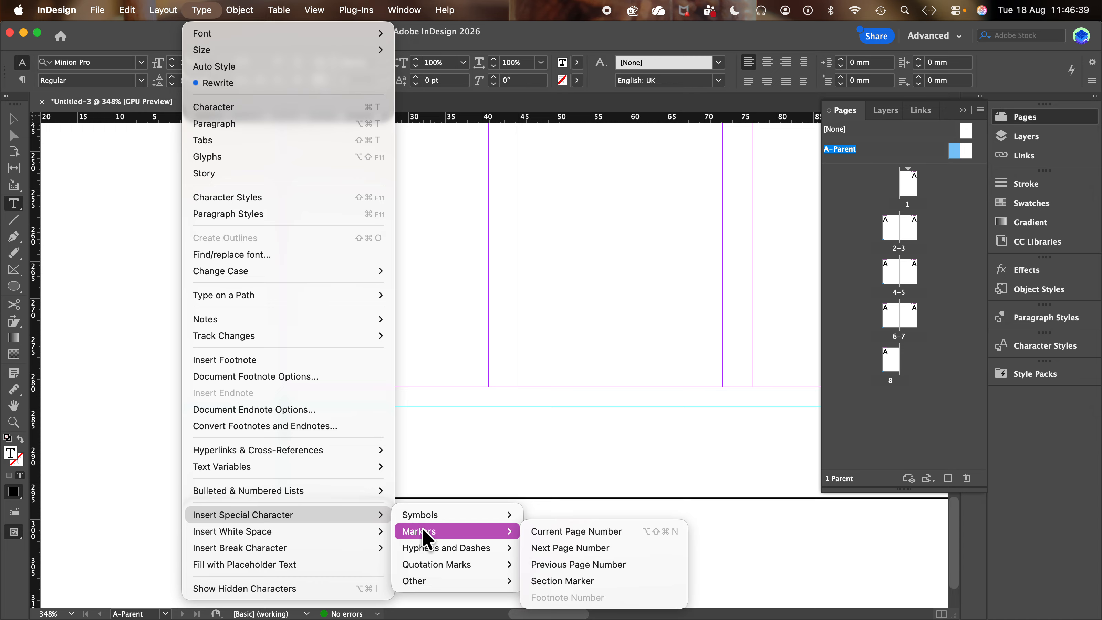
pyautogui.click(563, 531)
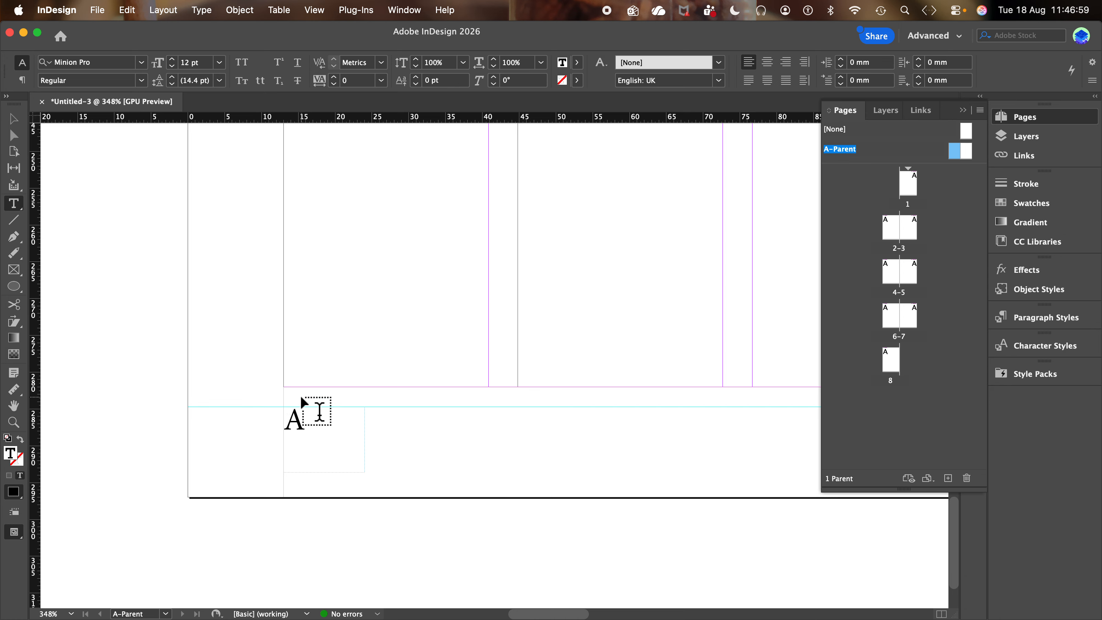
# Step: Format the page number marker in Acumin Pro Condensed Medium at 11 pt
pyautogui.moveTo(310, 423); pyautogui.dragTo(277, 421)
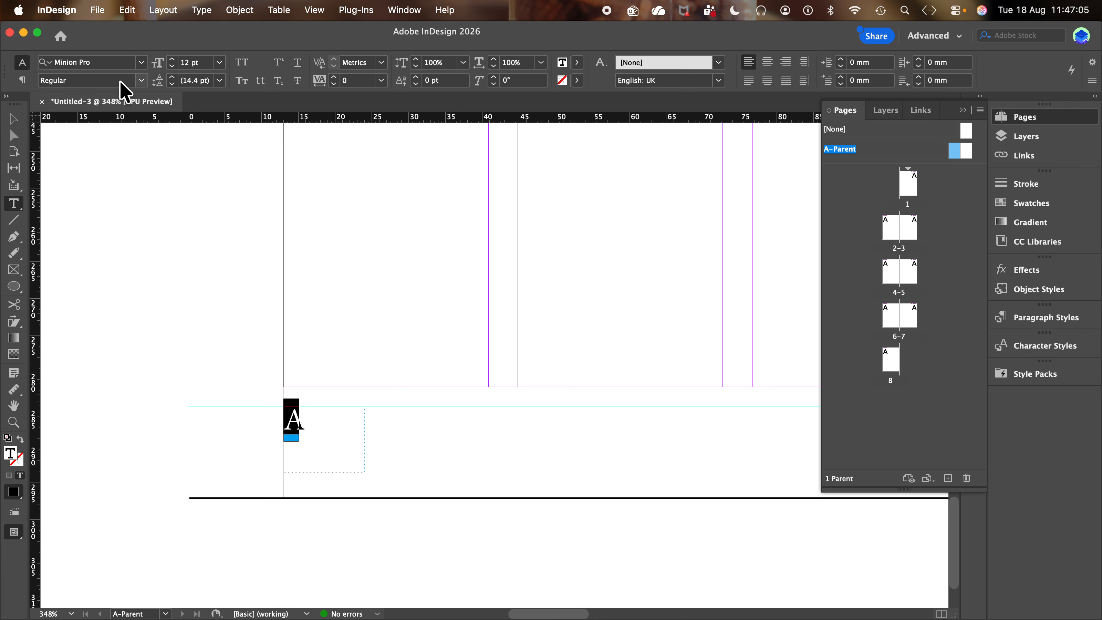
pyautogui.click(121, 65)
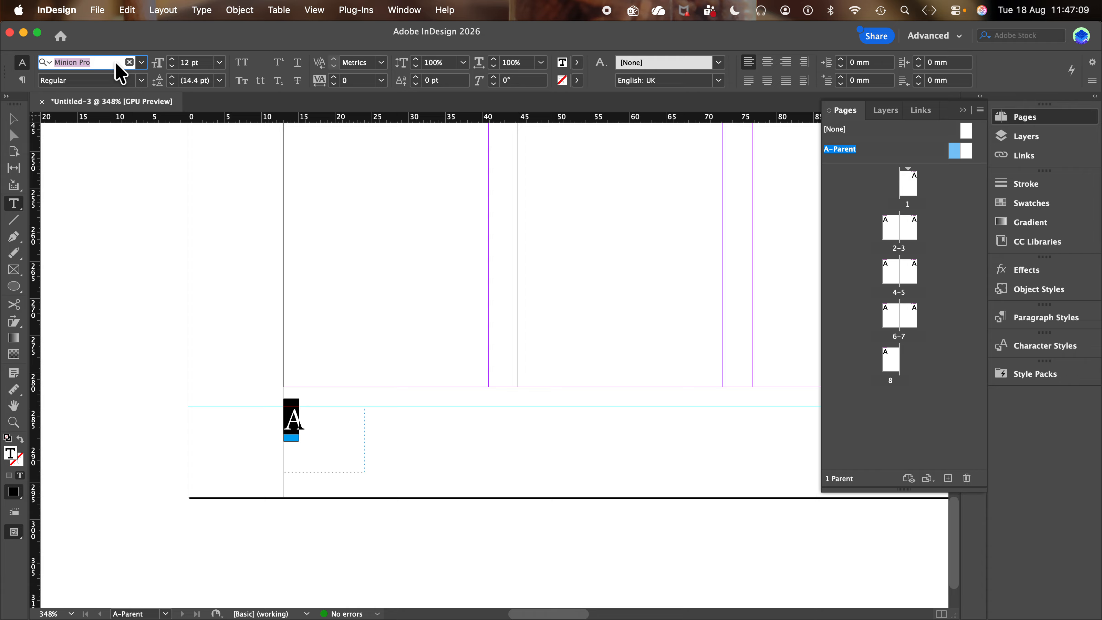
pyautogui.write('acumin')
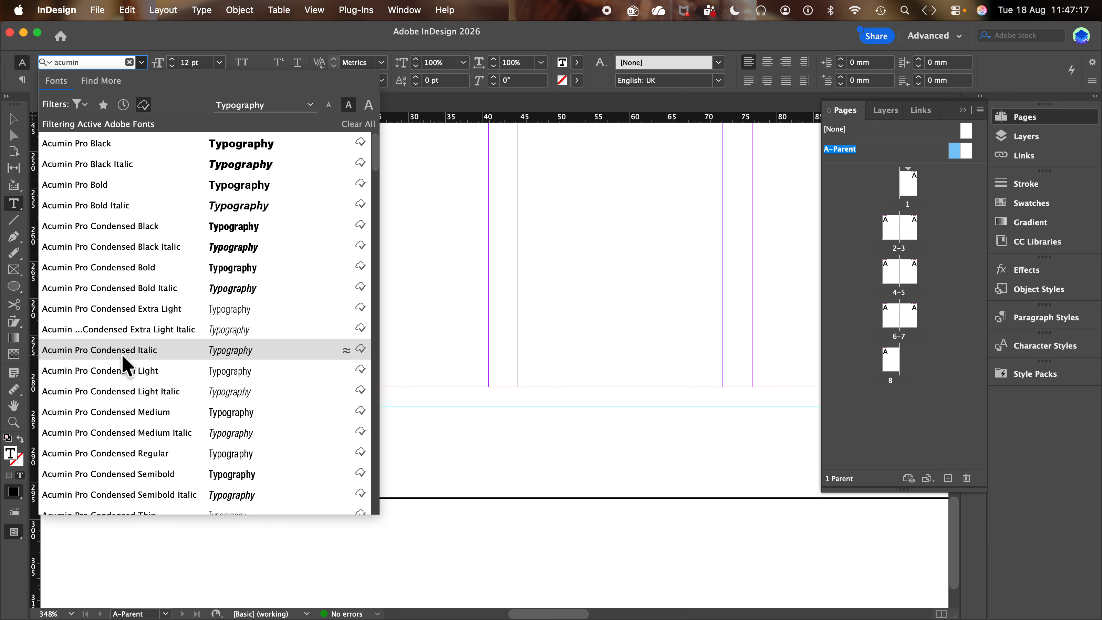
pyautogui.click(110, 413)
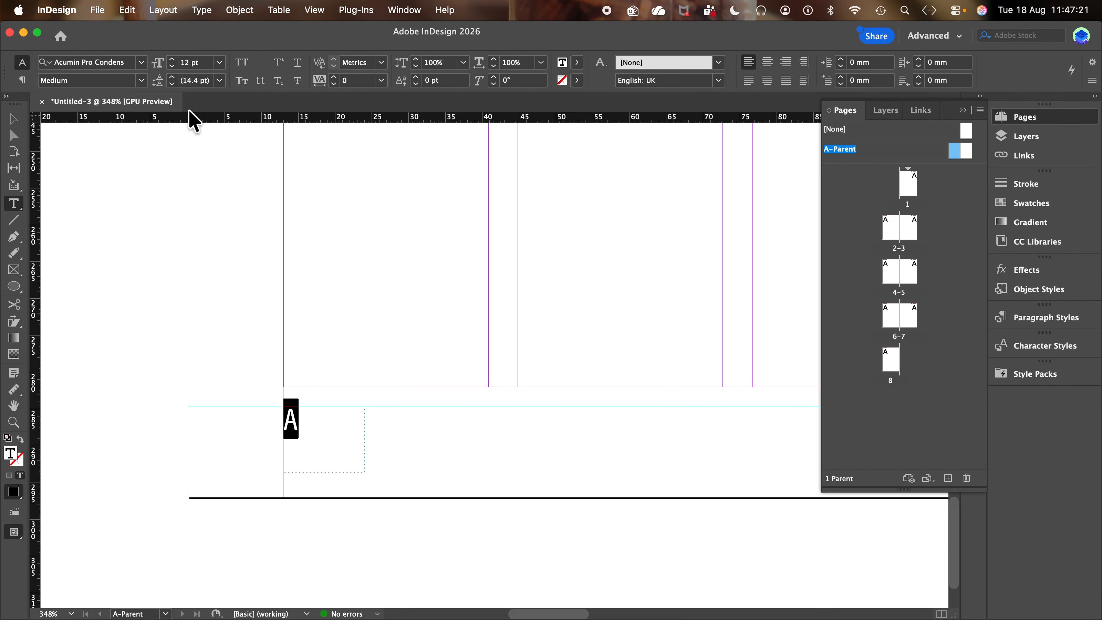
pyautogui.click(172, 66)
pyautogui.click(14, 119)
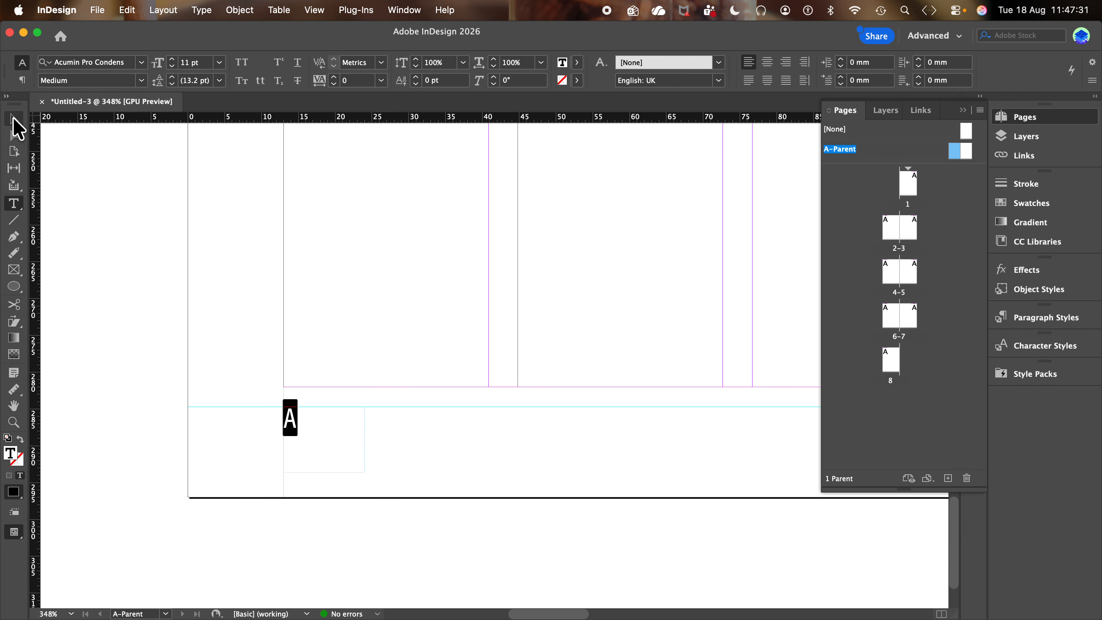
pyautogui.click(105, 264)
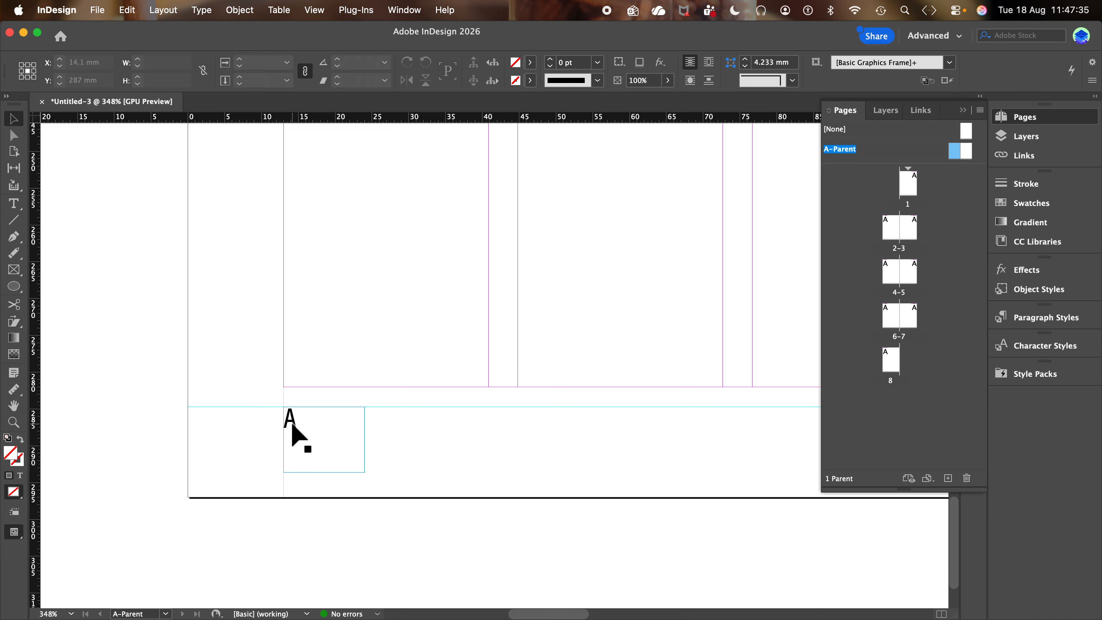
# Step: Add a horizontal ruler guide below the right A-Parent page's bottom margin, level with the guide on the left page
pyautogui.click(299, 436)
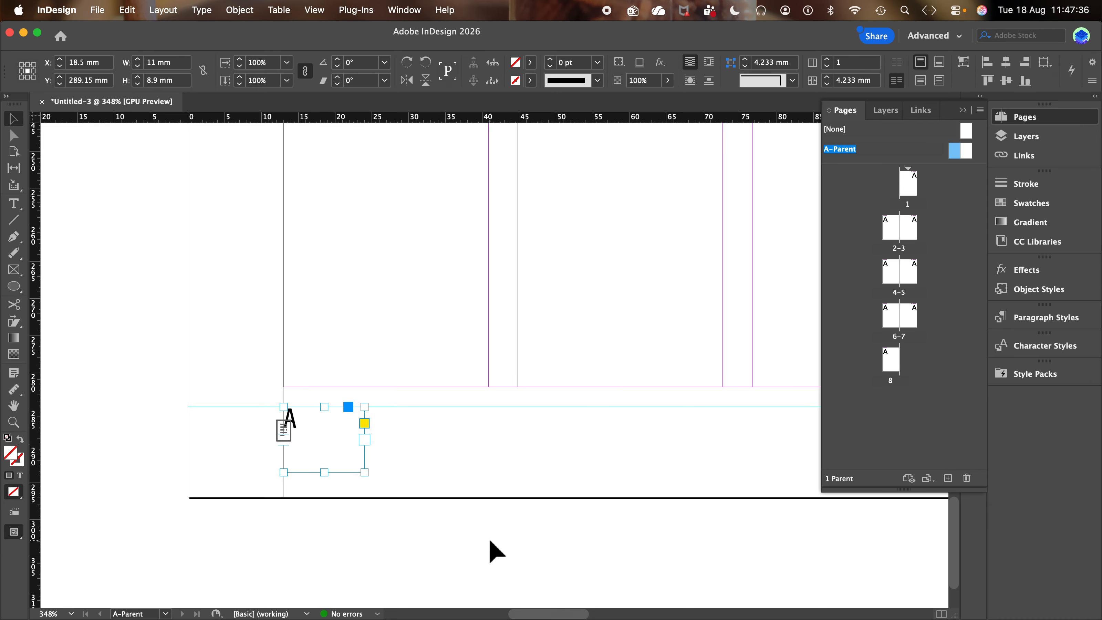
pyautogui.scroll(-5, 620, 397)
pyautogui.scroll(-3, 619, 396)
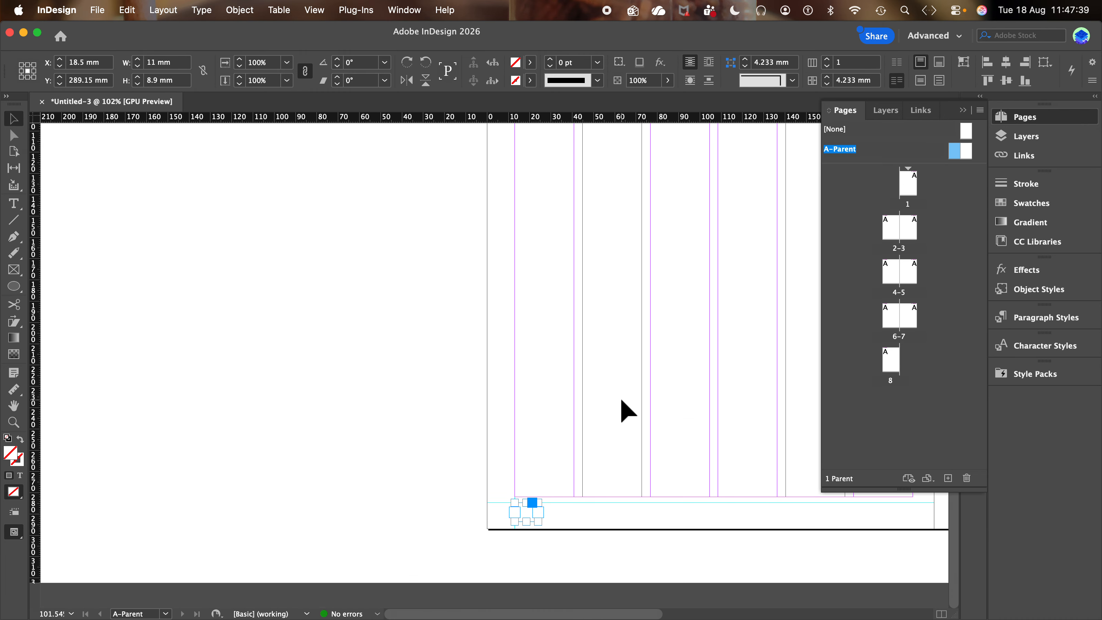
pyautogui.hscroll(5, 620, 397)
pyautogui.hscroll(5, 620, 397)
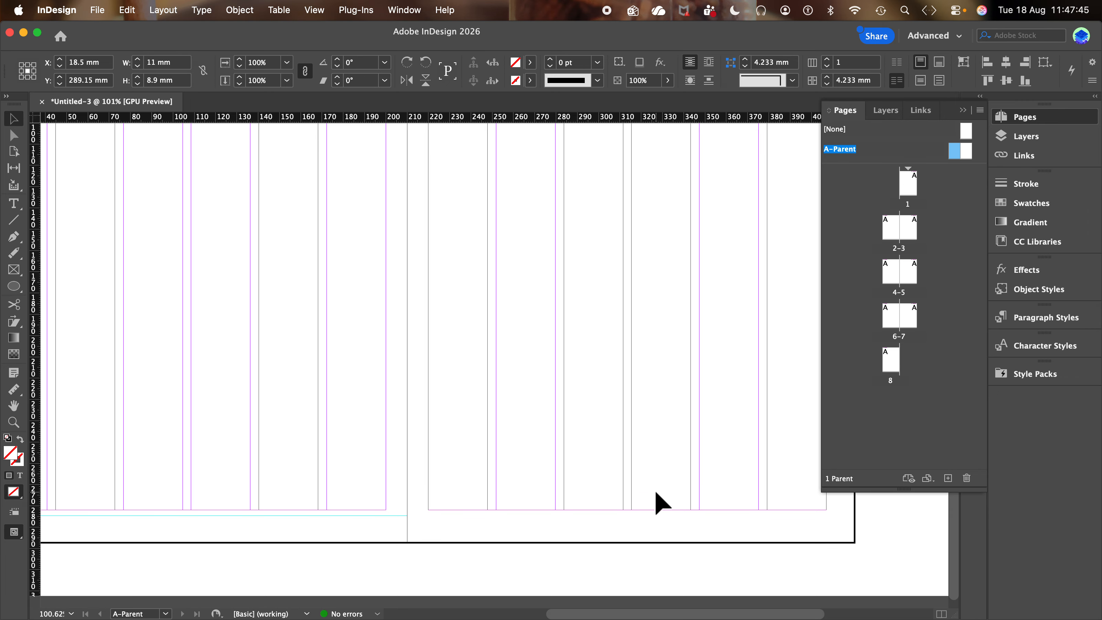
pyautogui.hscroll(-3, 656, 493)
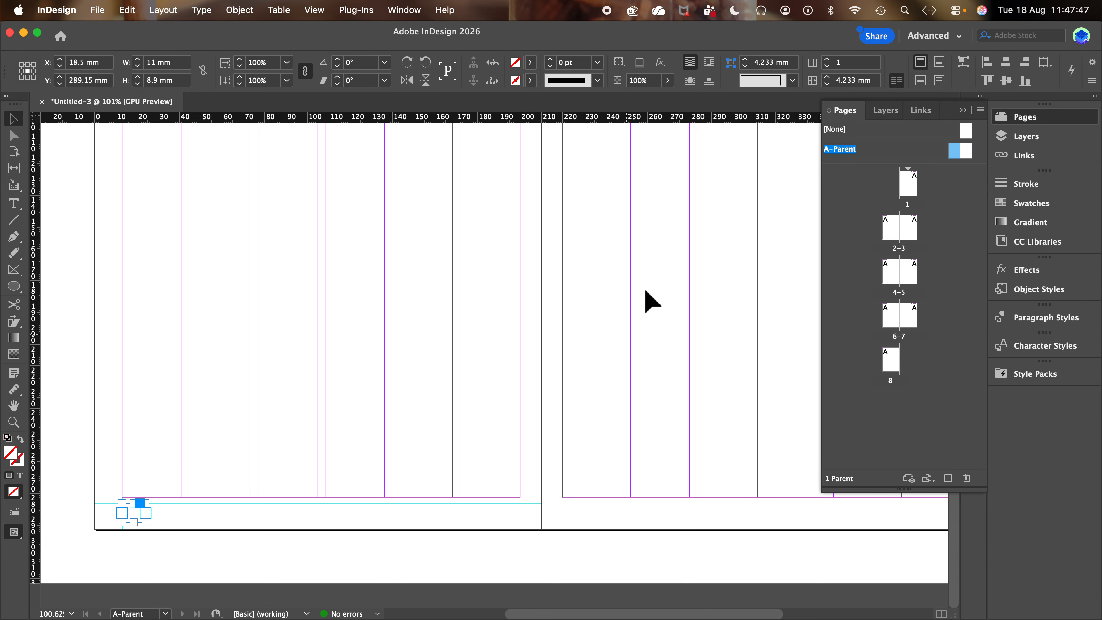
pyautogui.scroll(5, 570, 518)
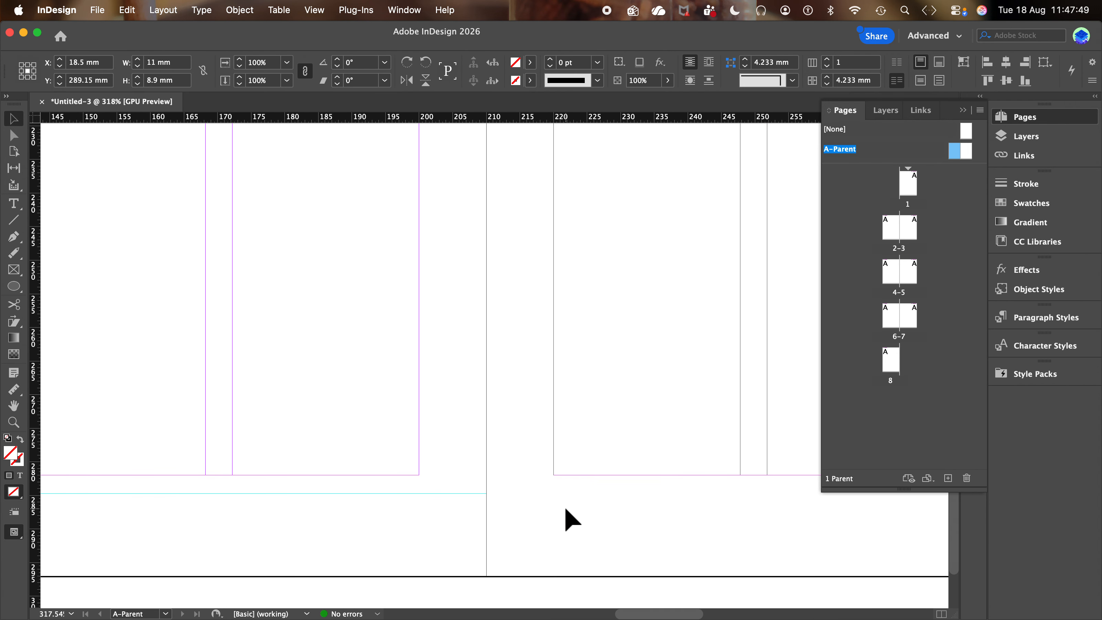
pyautogui.moveTo(607, 120); pyautogui.dragTo(609, 494)
# Step: Add a vertical ruler guide along the outer margin of the right A-Parent page
pyautogui.hscroll(10, 689, 546)
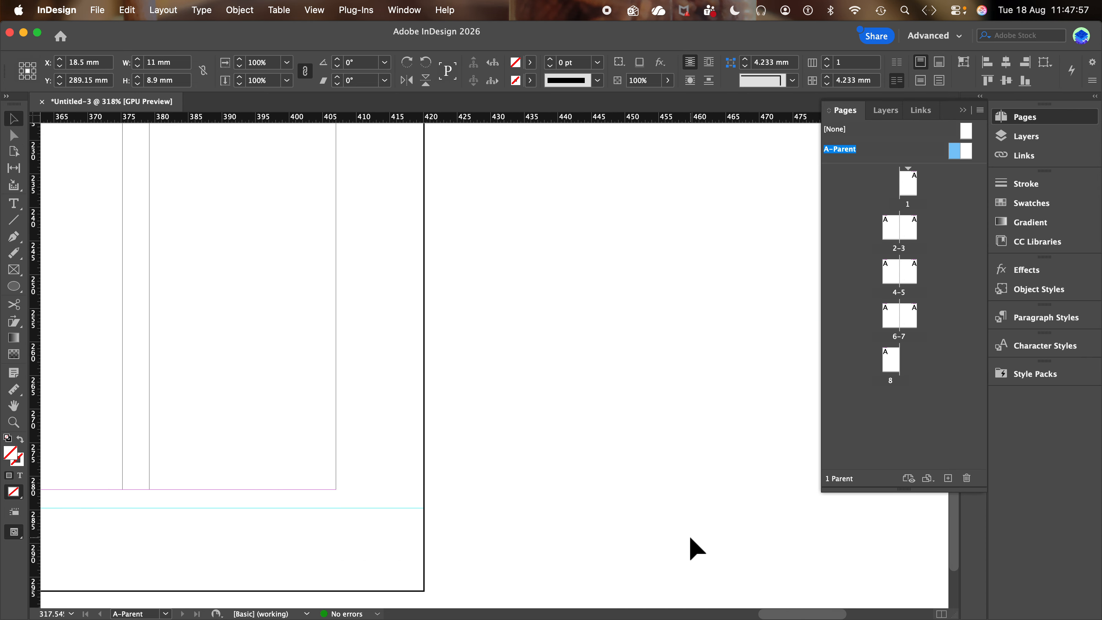
pyautogui.hscroll(-4, 694, 548)
pyautogui.scroll(-2, 694, 547)
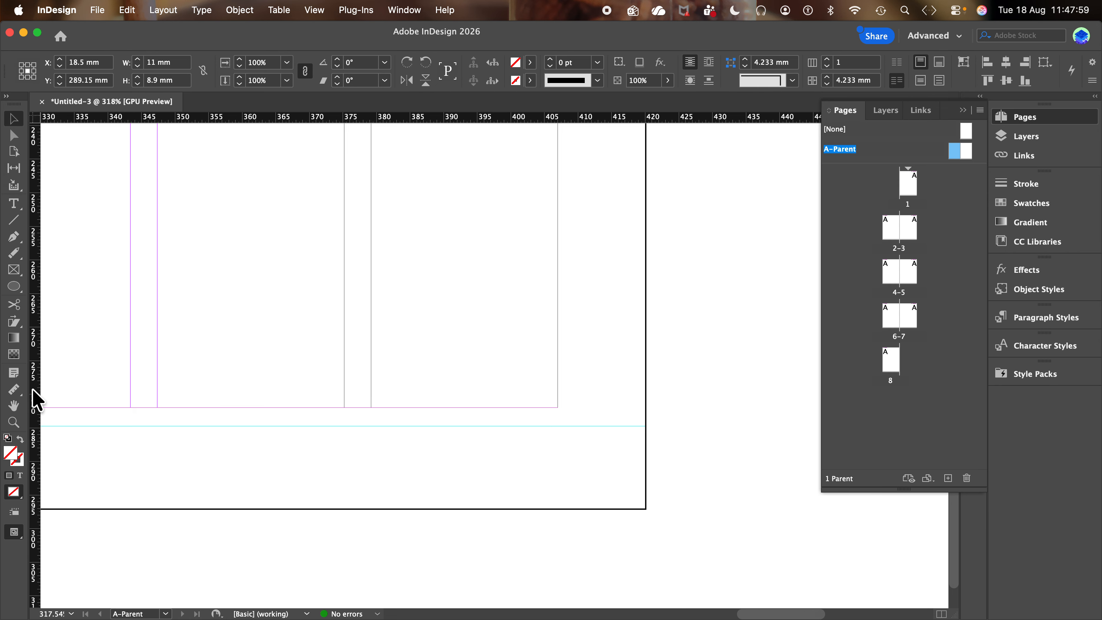
pyautogui.moveTo(35, 399); pyautogui.dragTo(559, 424)
# Step: Copy the page number frame to the right A-Parent page, placing it under the horizontal guide and inside the outer margin guide
pyautogui.hscroll(-20, 321, 472)
pyautogui.hscroll(10, 321, 472)
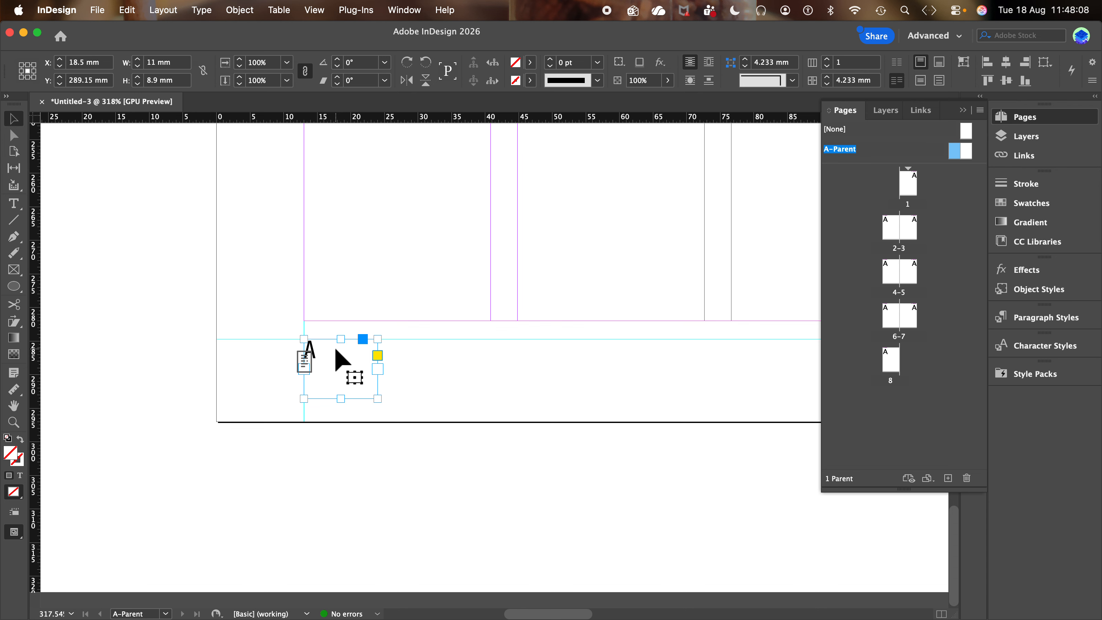
pyautogui.click(128, 10)
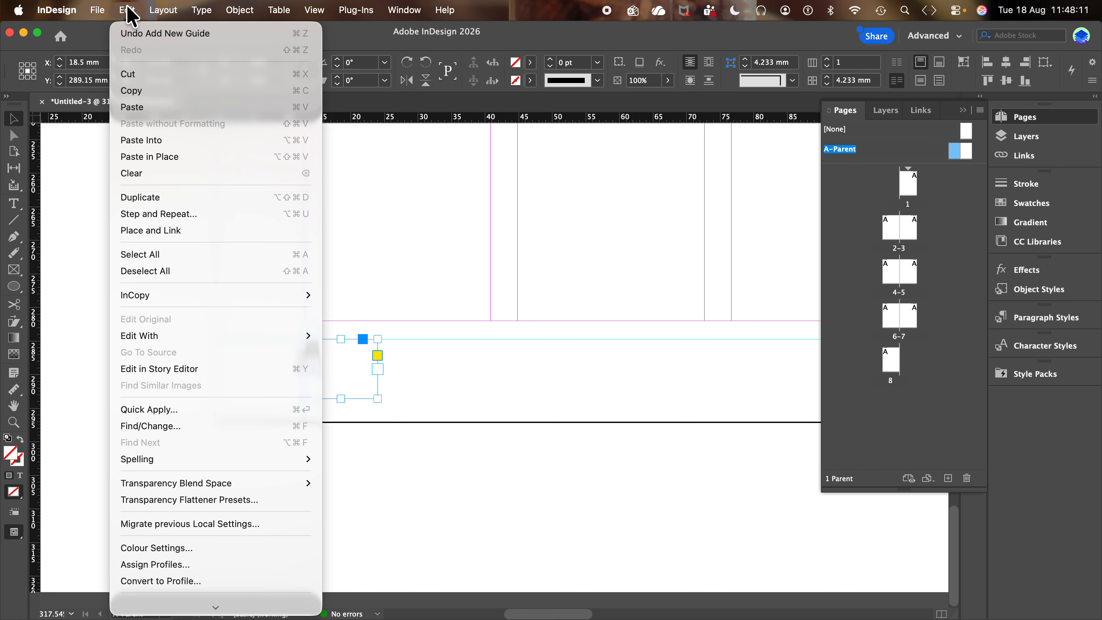
pyautogui.click(138, 91)
pyautogui.hscroll(15, 497, 284)
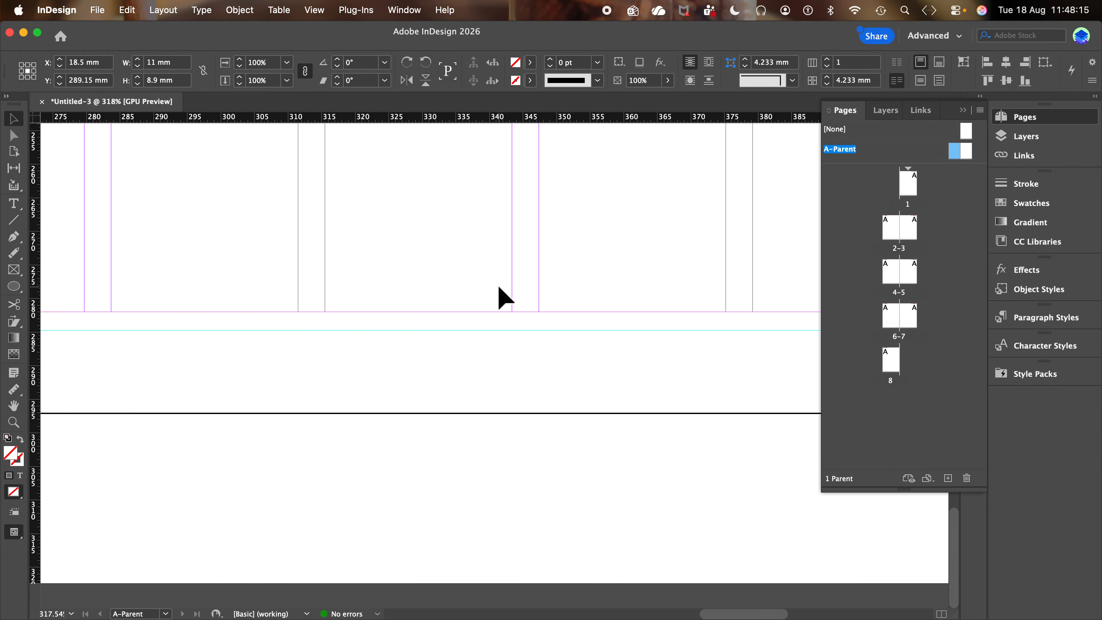
pyautogui.hscroll(10, 497, 284)
pyautogui.scroll(2, 497, 285)
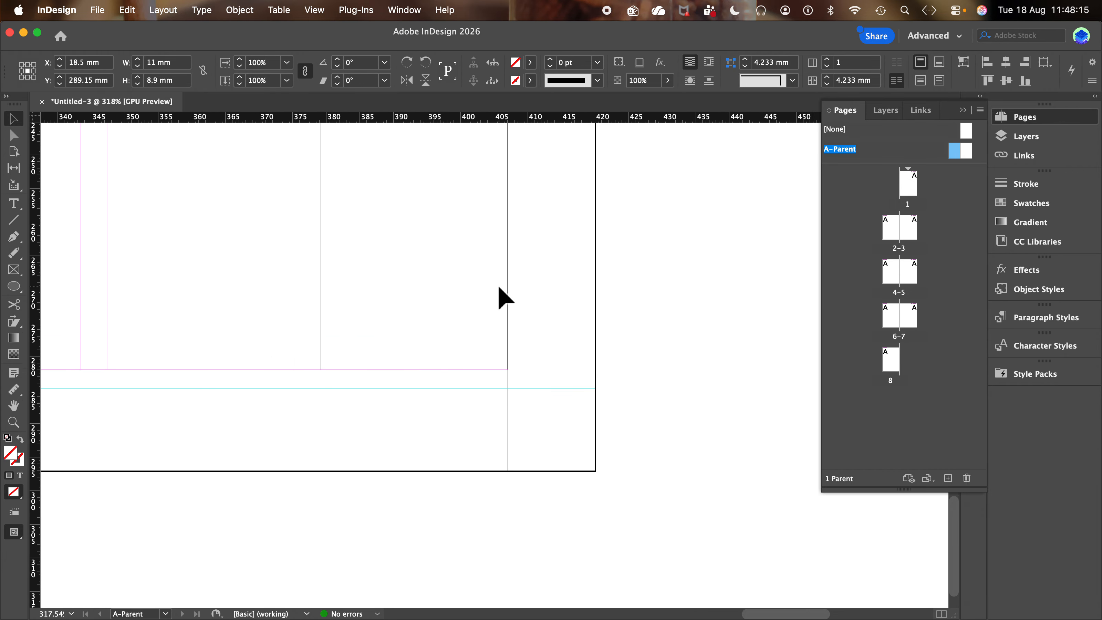
pyautogui.click(128, 10)
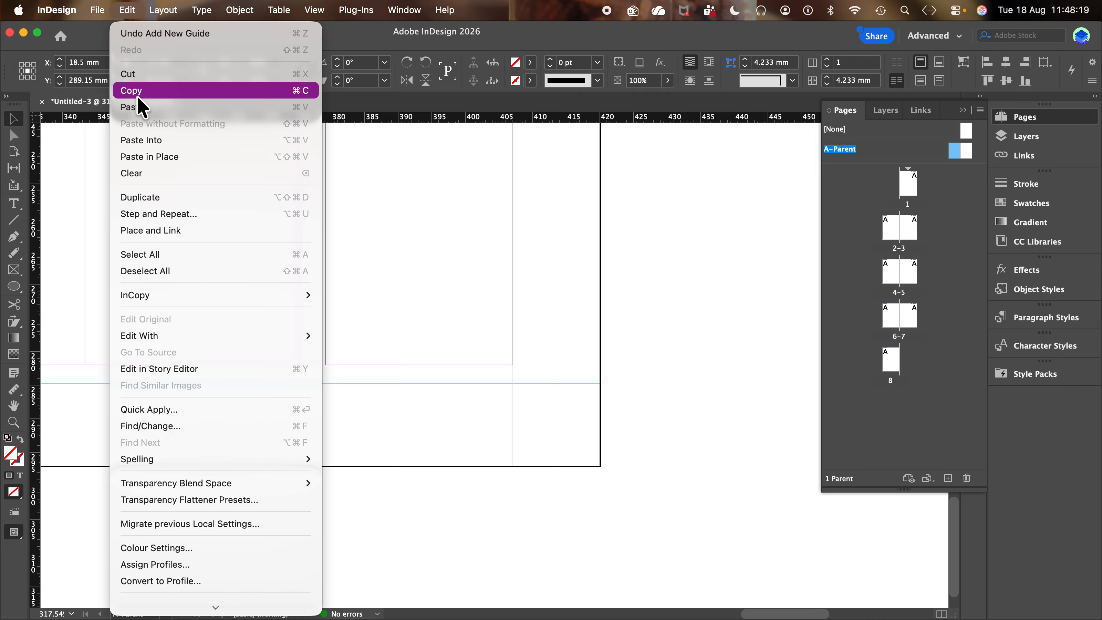
pyautogui.click(140, 109)
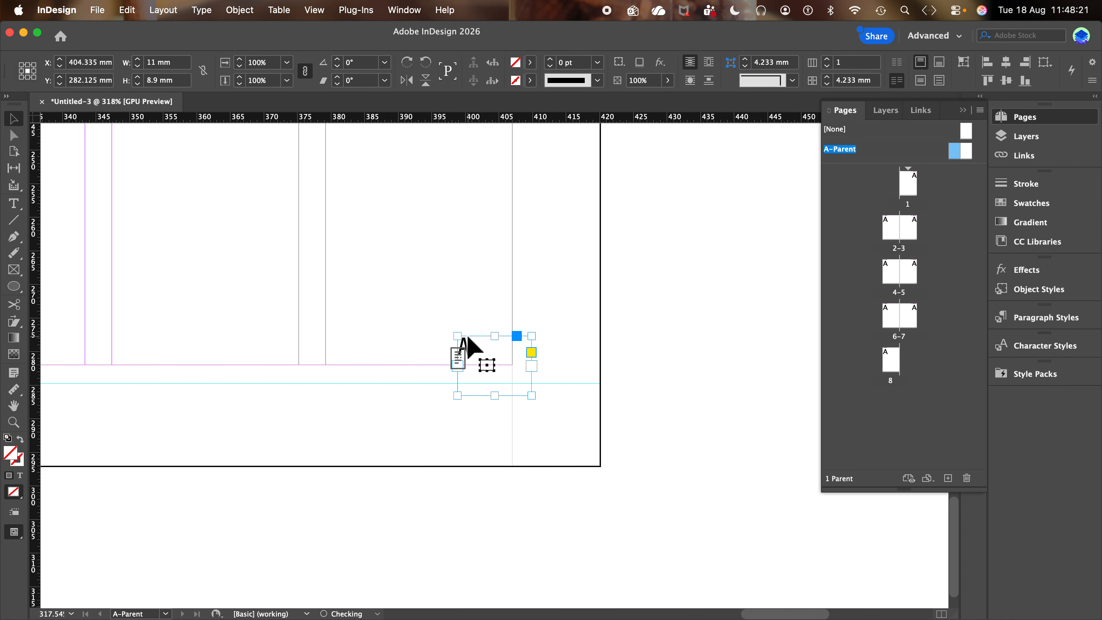
pyautogui.moveTo(463, 341); pyautogui.dragTo(445, 389)
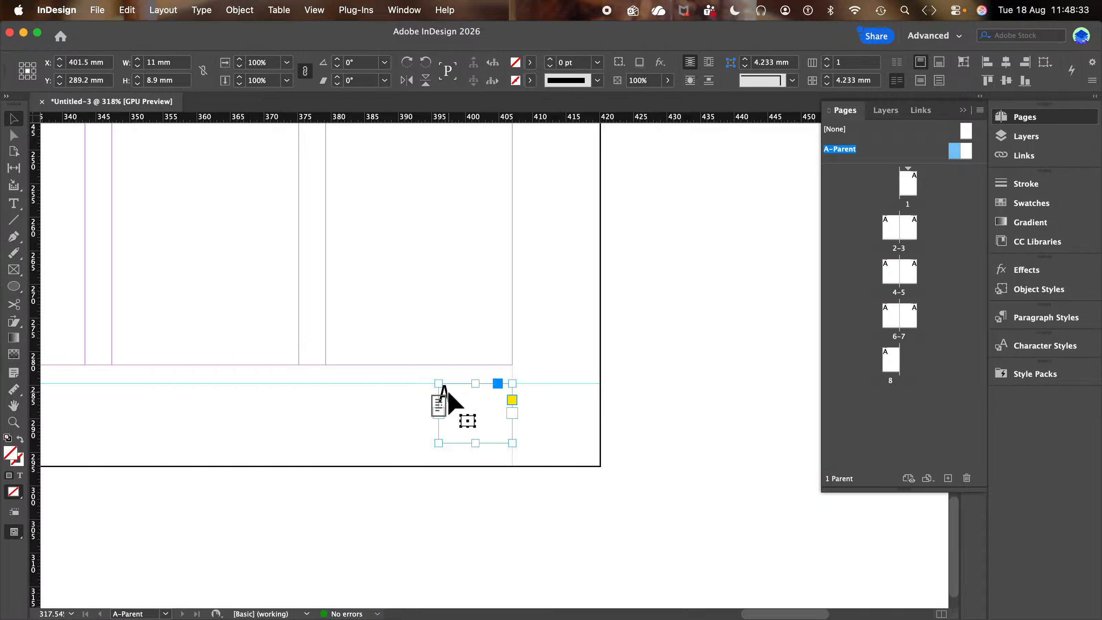
# Step: Right-align the page number marker within the copied frame on the right A-Parent page
pyautogui.moveTo(447, 390); pyautogui.dragTo(506, 387)
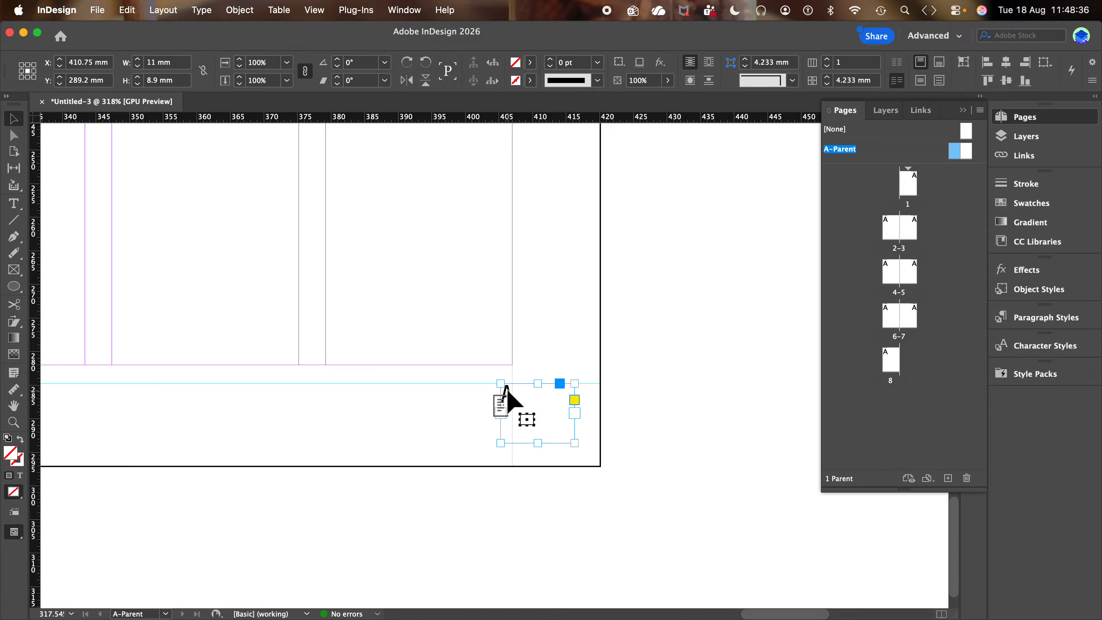
pyautogui.press('super+z')
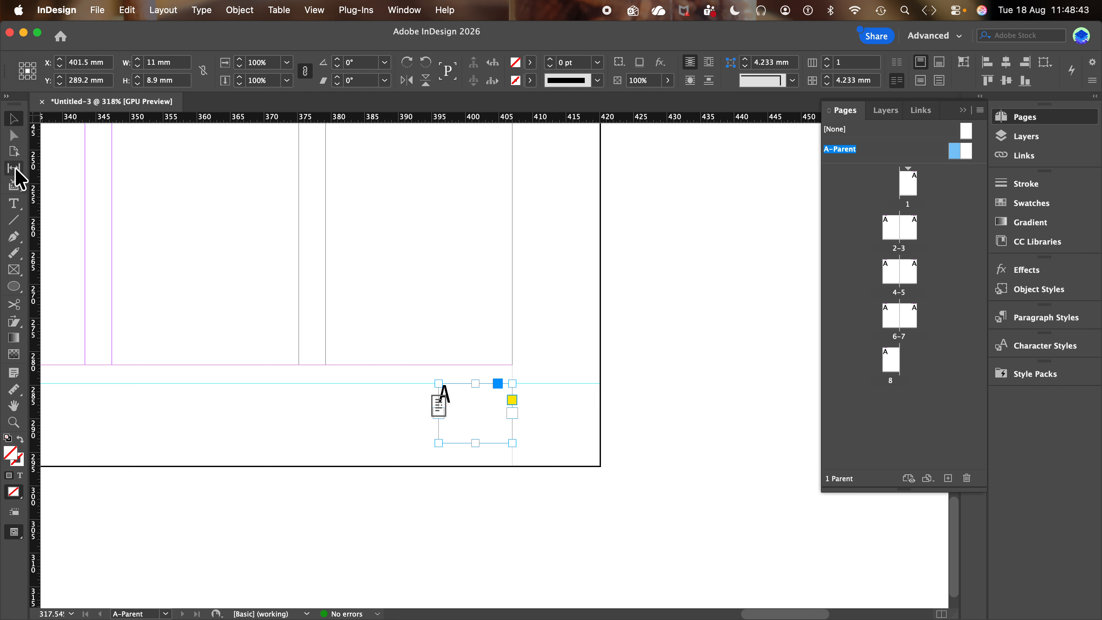
pyautogui.click(17, 204)
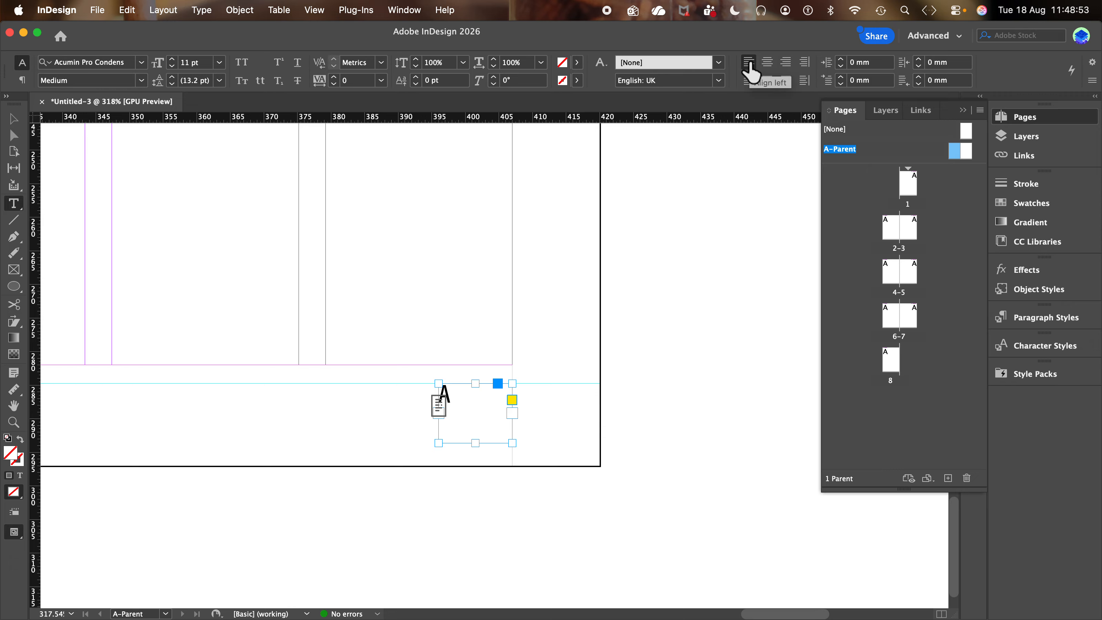
pyautogui.click(787, 63)
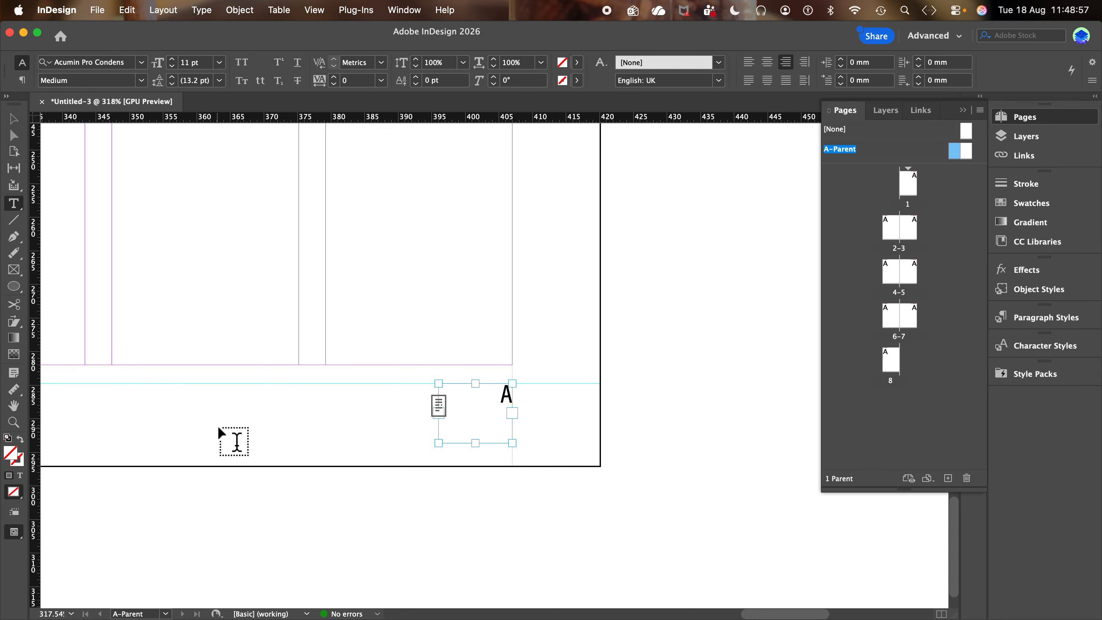
# Step: Deselect the frame, view the whole A-Parent spread, and open page 1 to examine its page number
pyautogui.scroll(-10, 222, 425)
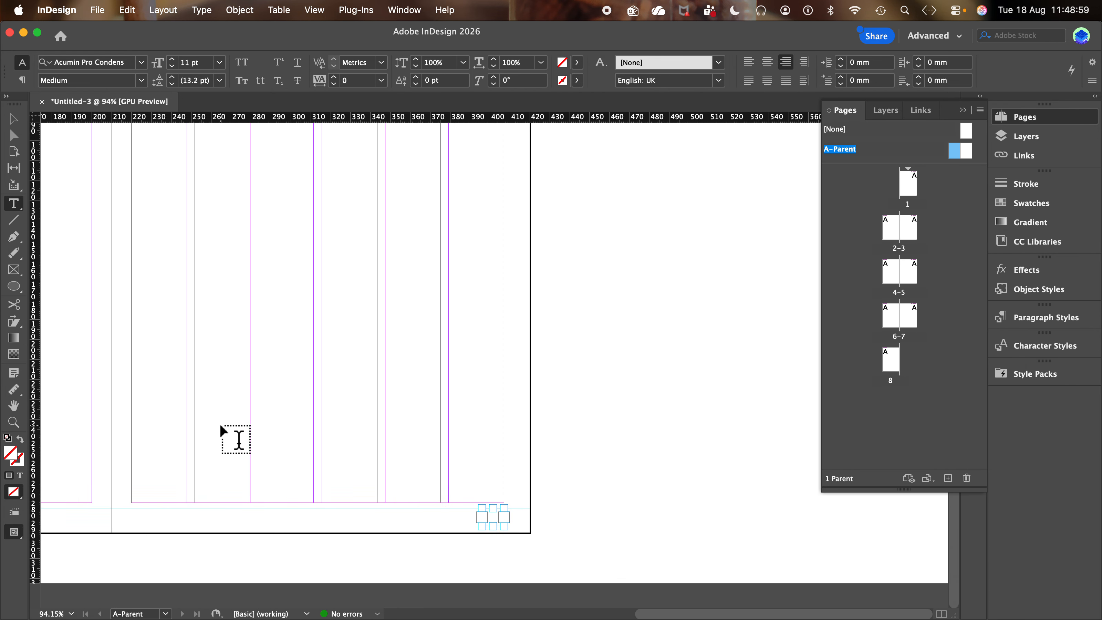
pyautogui.scroll(-3, 221, 428)
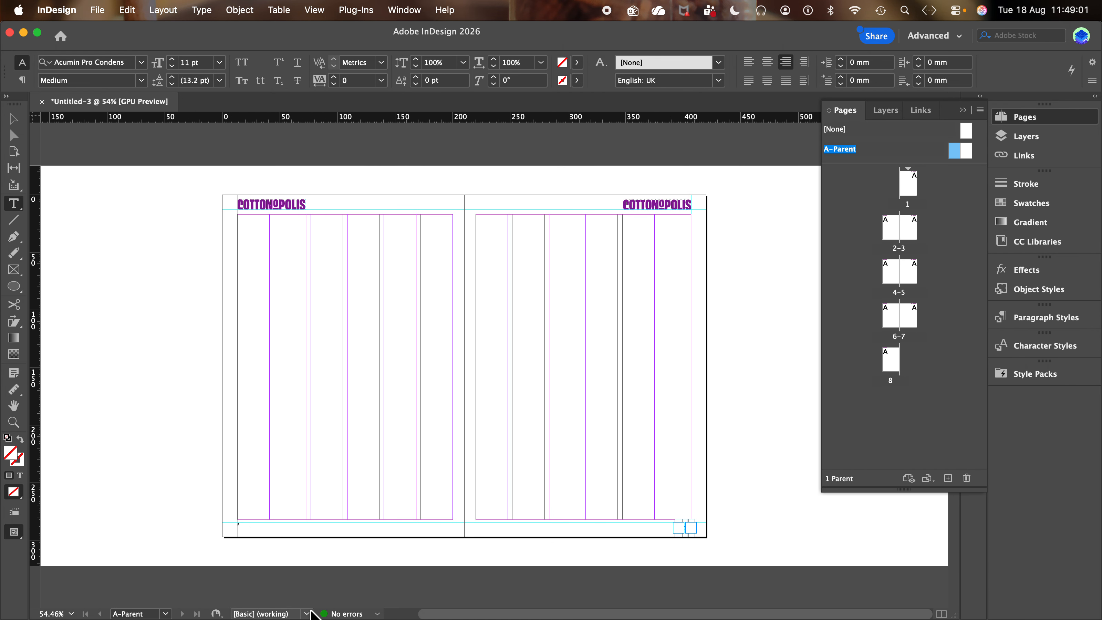
pyautogui.click(13, 118)
pyautogui.click(138, 362)
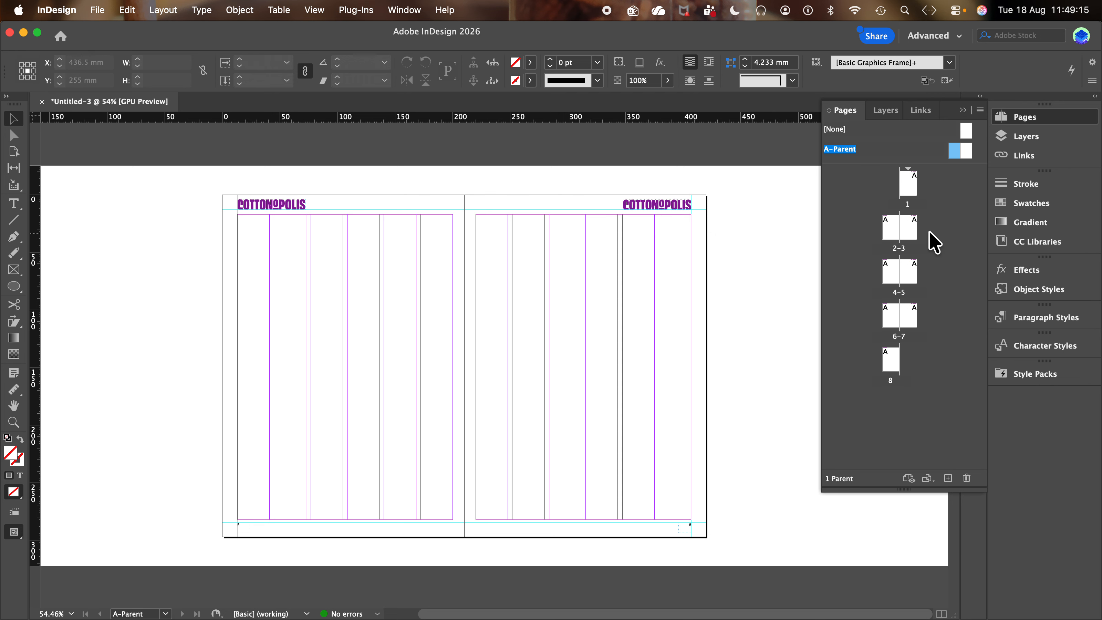
pyautogui.doubleClick(908, 191)
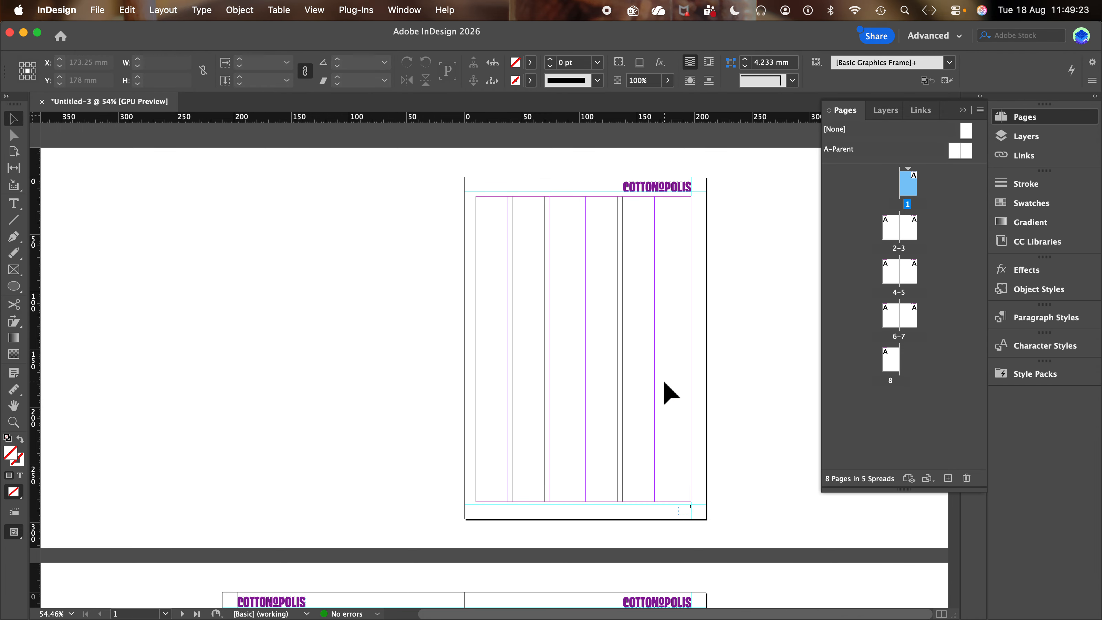
# Step: Examine the automatic page numbers at the foot of pages 1, 3, 5, 7, 8 and 4, ending with a view of whole spreads
pyautogui.scroll(5, 663, 379)
pyautogui.scroll(-10, 663, 378)
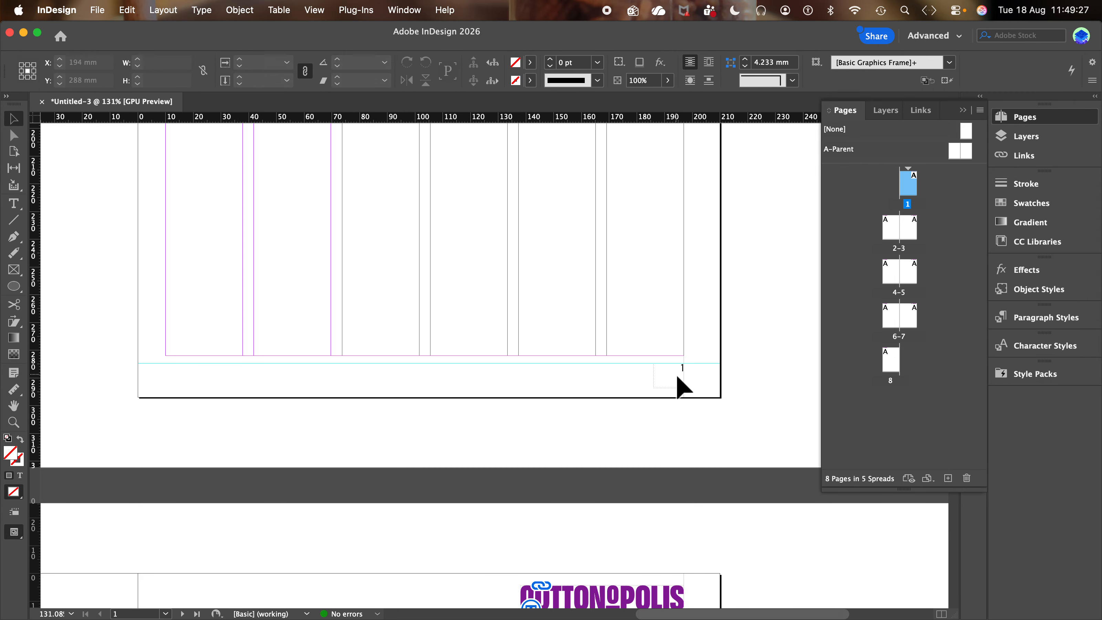
pyautogui.doubleClick(908, 234)
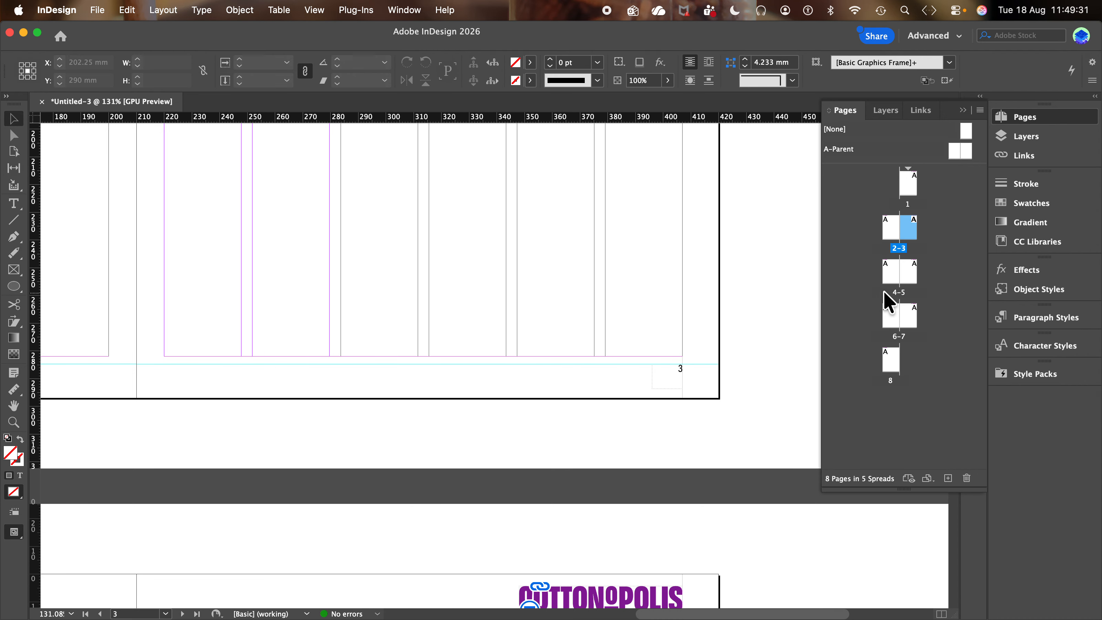
pyautogui.doubleClick(908, 272)
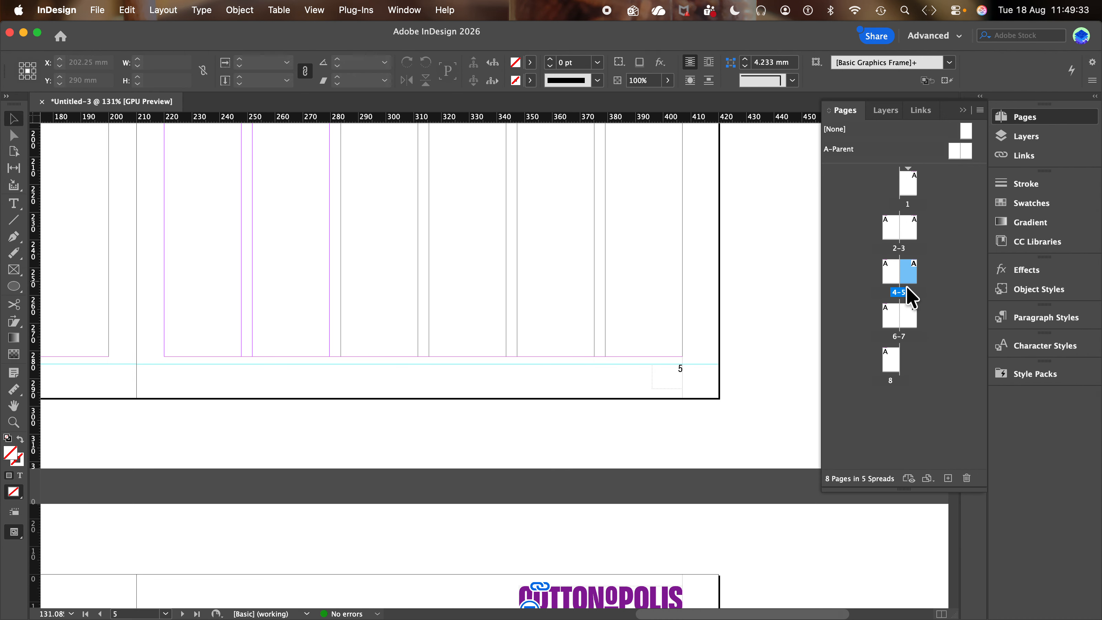
pyautogui.doubleClick(906, 318)
pyautogui.doubleClick(893, 365)
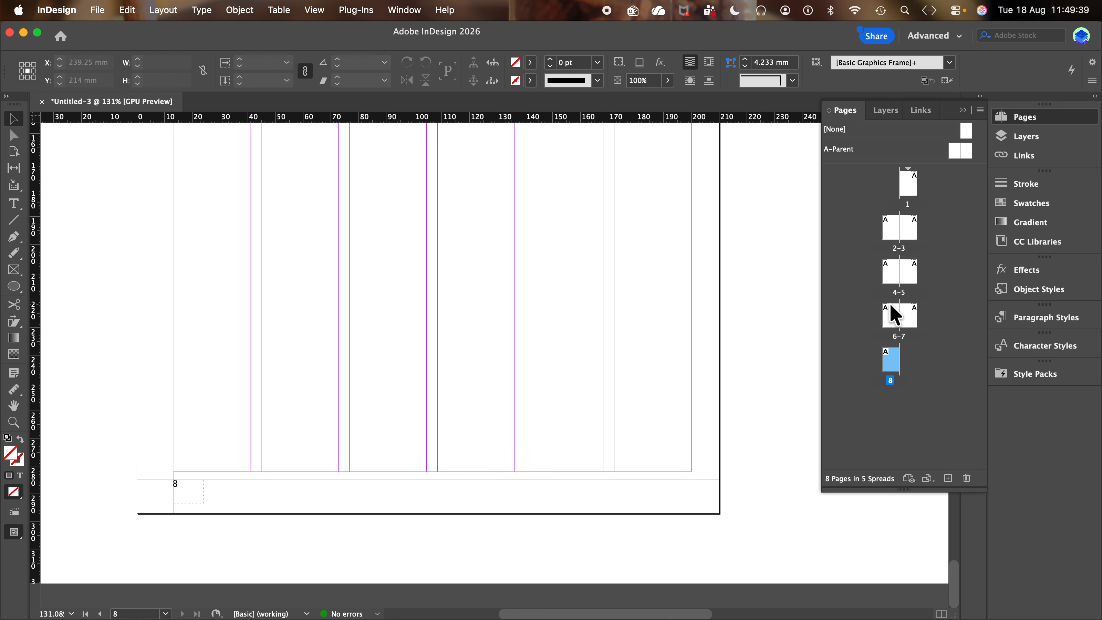
pyautogui.doubleClick(893, 275)
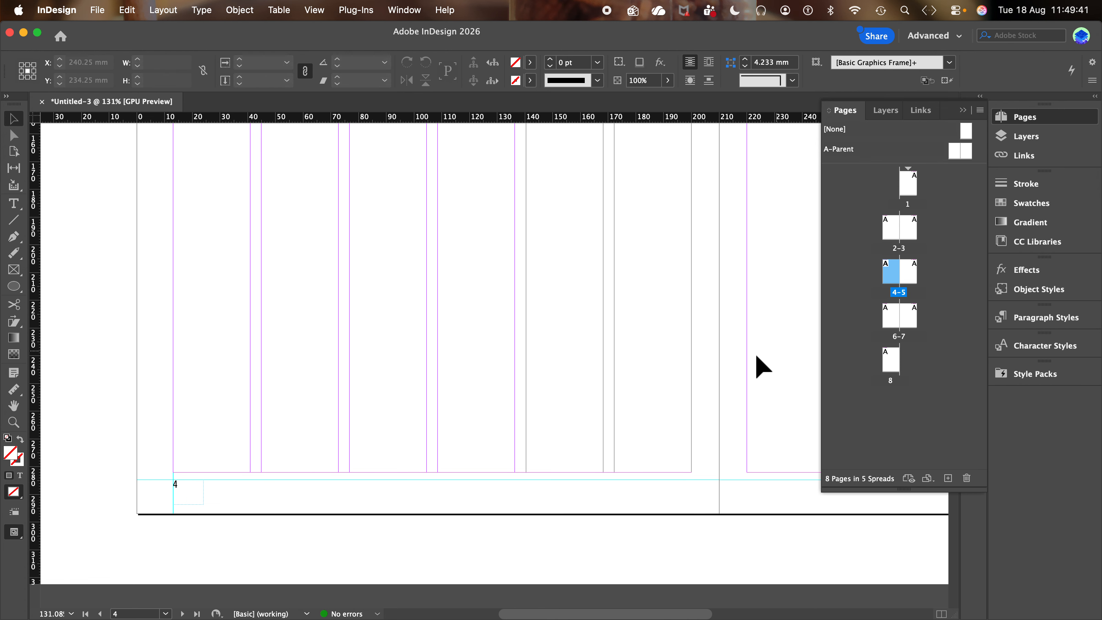
pyautogui.scroll(-6, 502, 255)
pyautogui.scroll(-1, 501, 255)
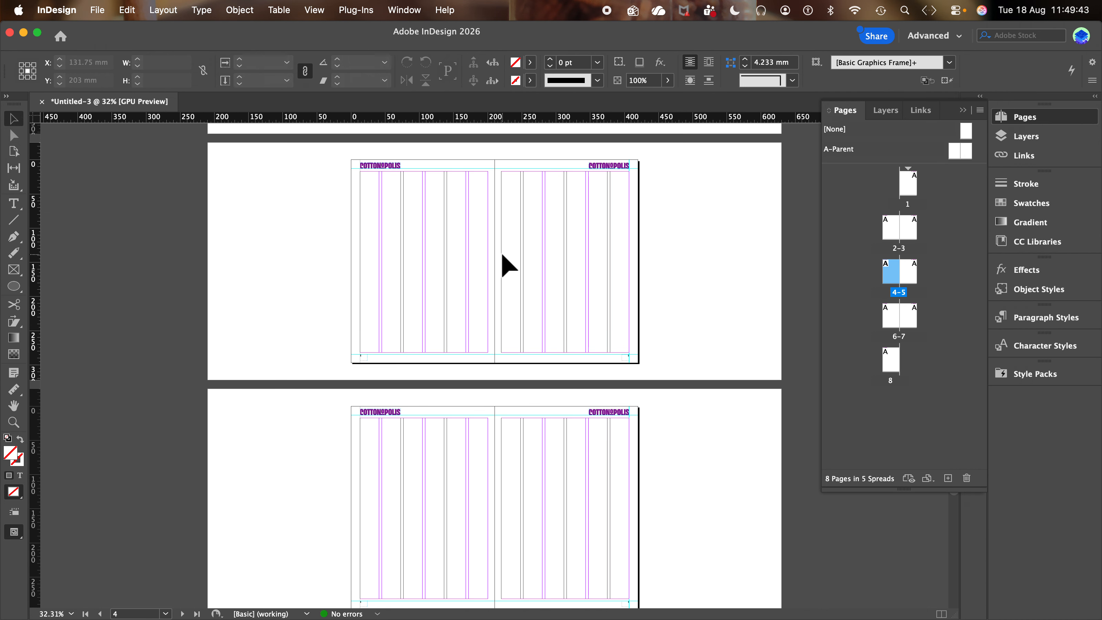